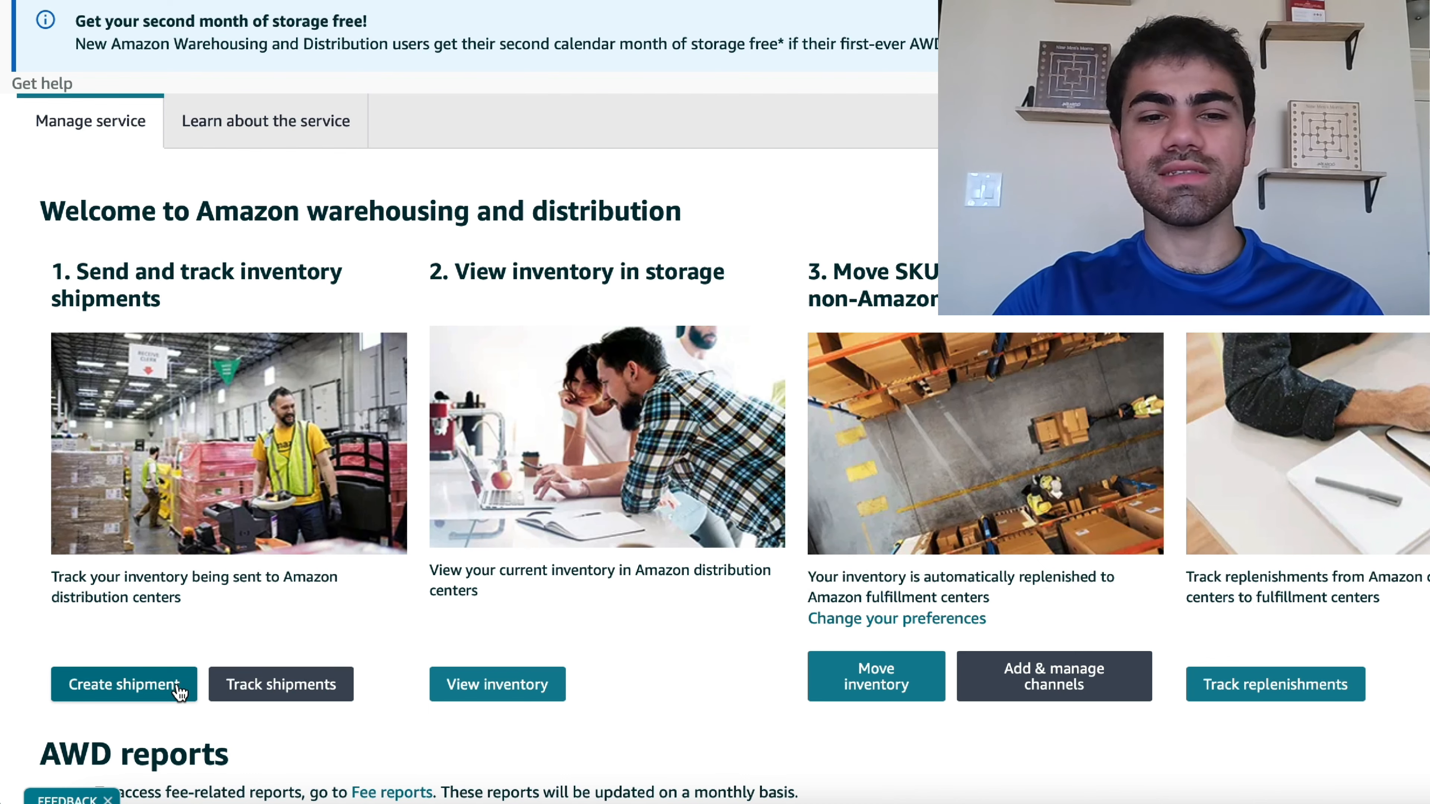
- Start creating a new shipment to Amazon Warehousing and Distribution and browse the eligible SKUs
{"action": "left_click", "coordinate": [124, 685]}
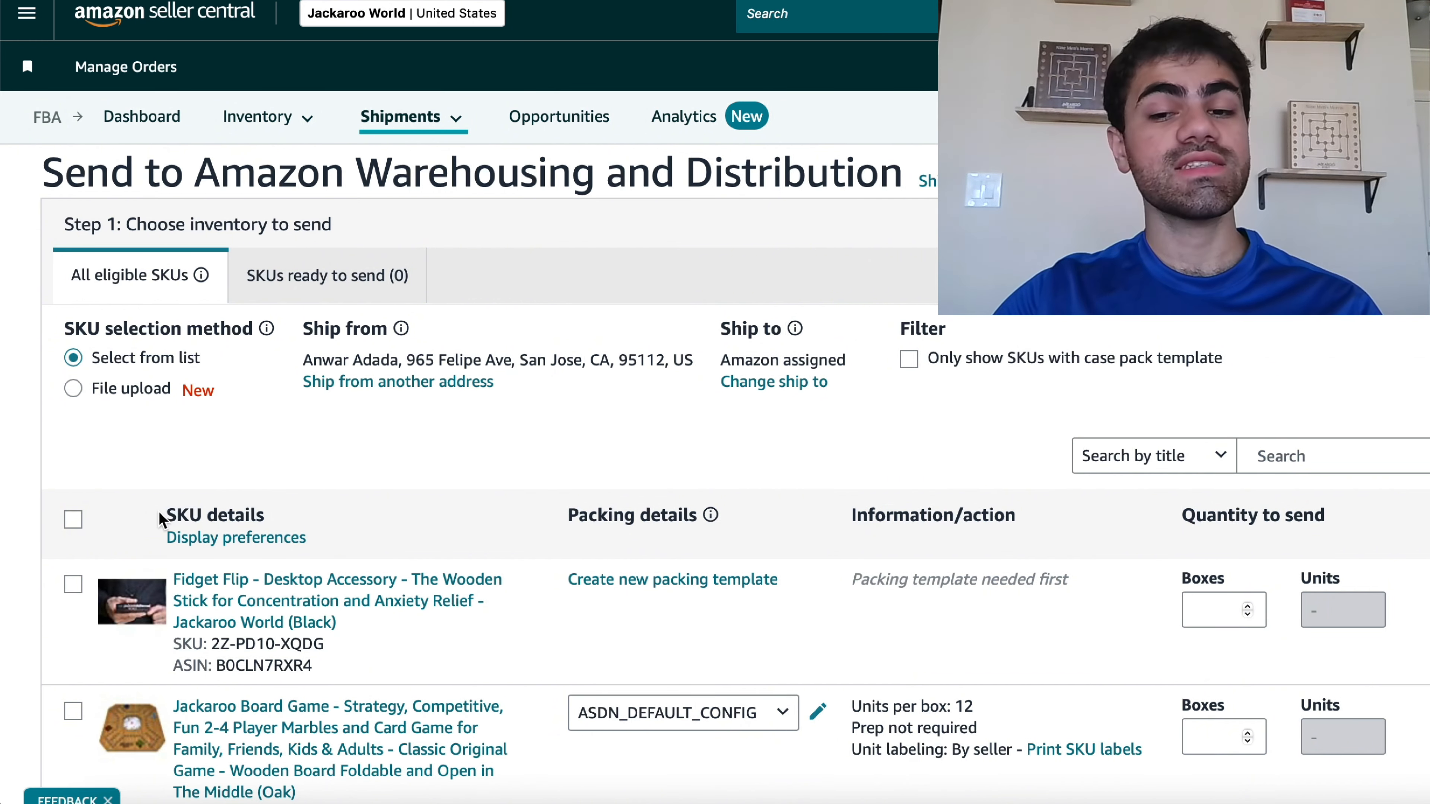
{"action": "scroll", "coordinate": [505, 414], "scroll_direction": "down", "scroll_amount": 2}
{"action": "scroll", "coordinate": [505, 415], "scroll_direction": "down", "scroll_amount": 1}
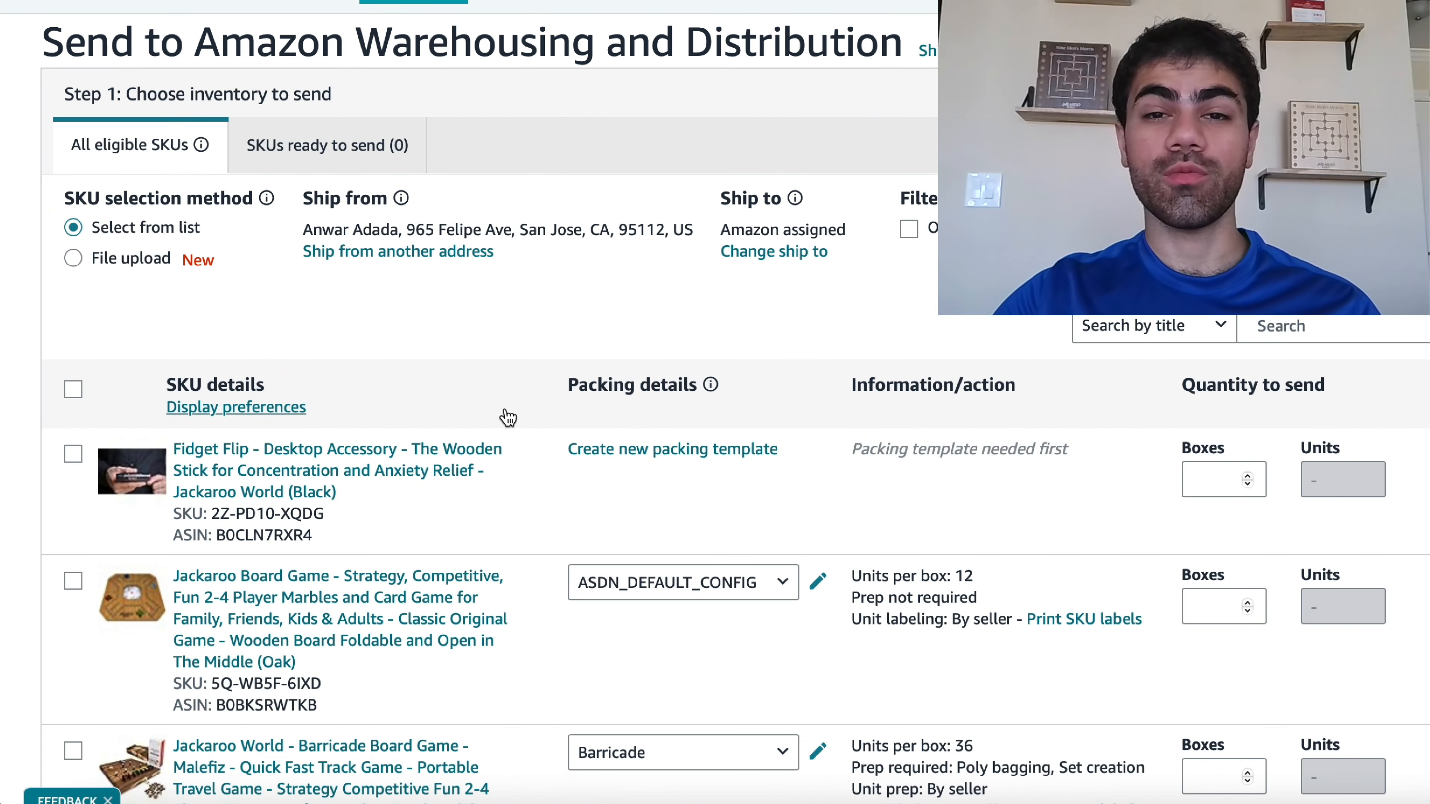
{"action": "scroll", "coordinate": [507, 417], "scroll_direction": "down", "scroll_amount": 2}
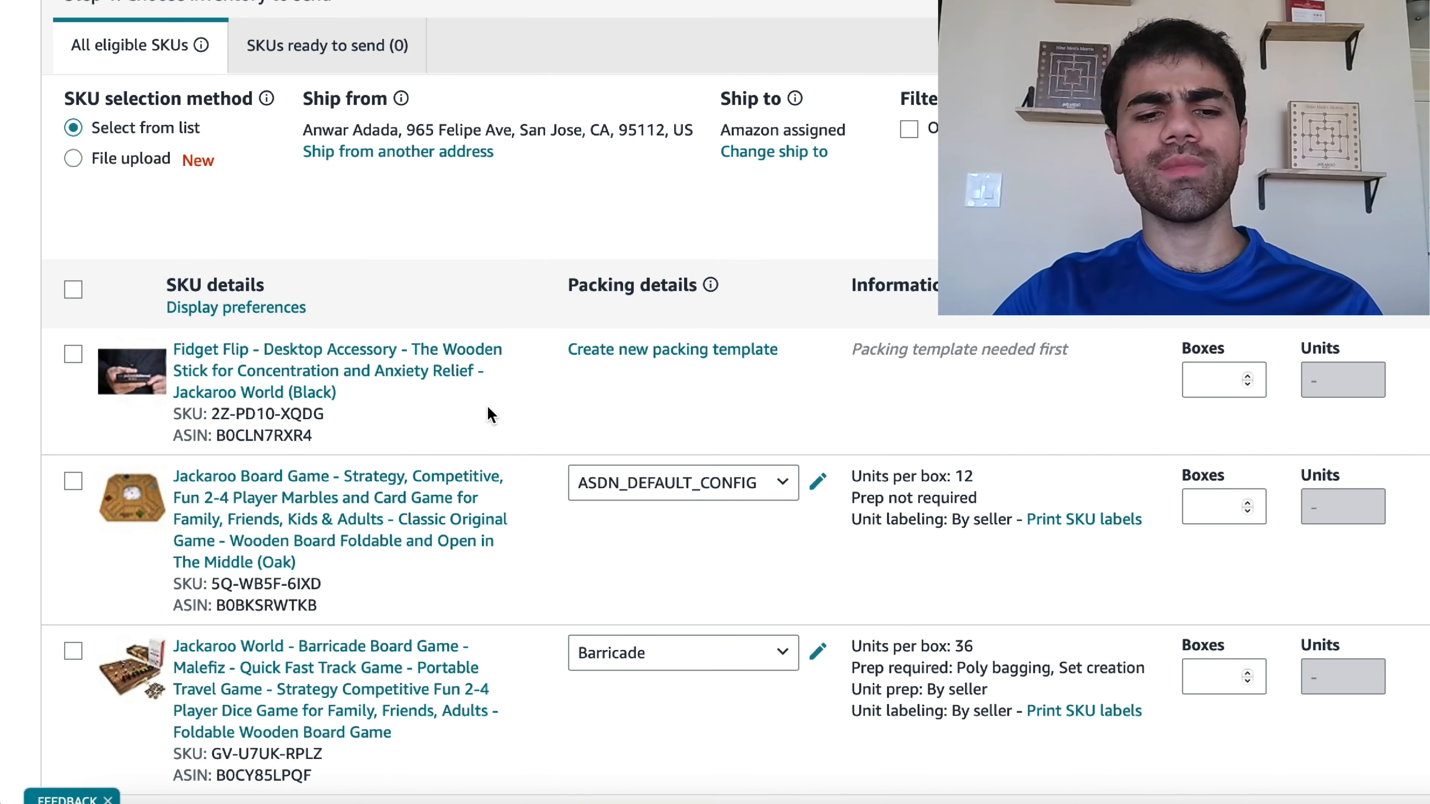
{"action": "scroll", "coordinate": [505, 417], "scroll_direction": "down", "scroll_amount": 2}
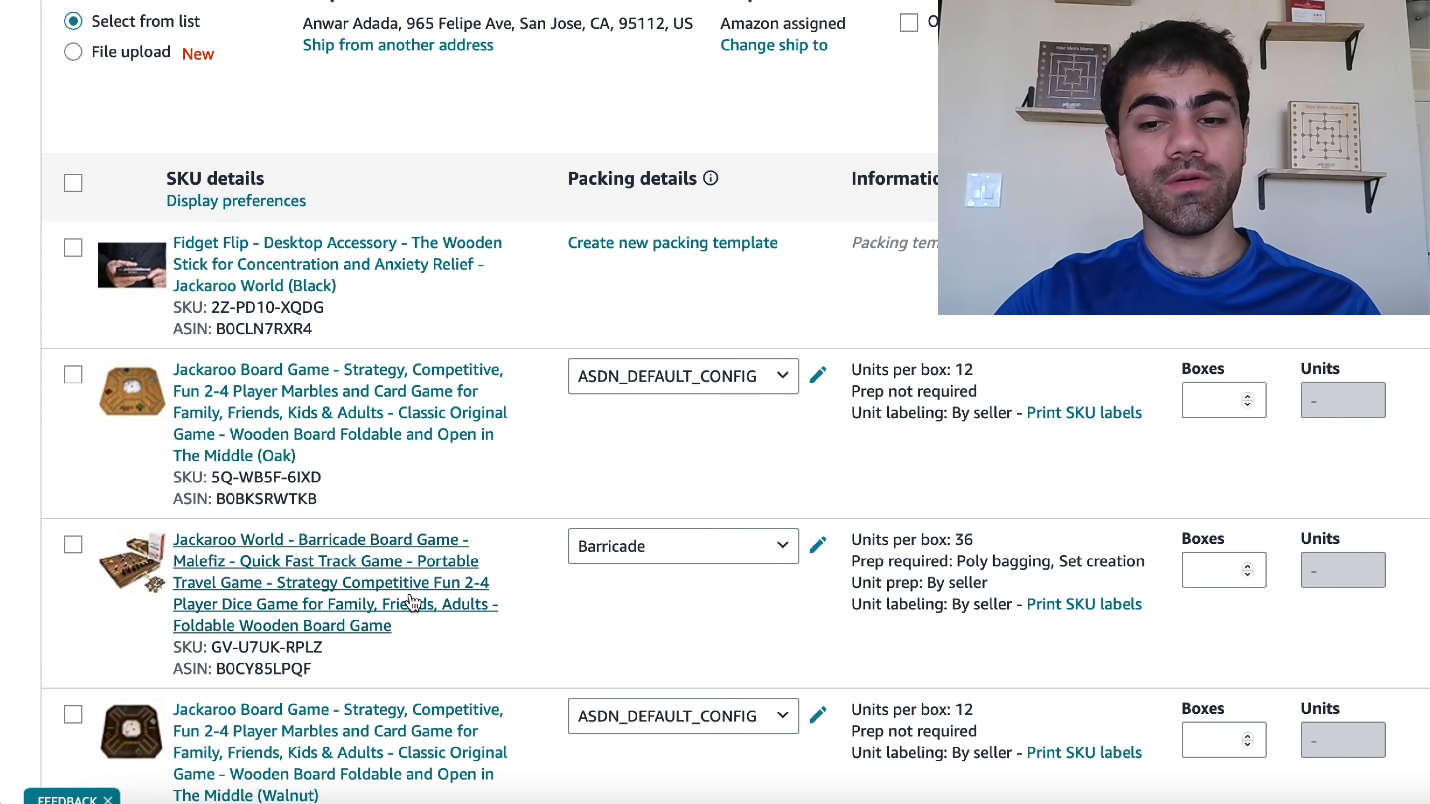
- Create a new packing template named awd shipment for the Barricade Board Game
{"action": "left_click", "coordinate": [767, 560]}
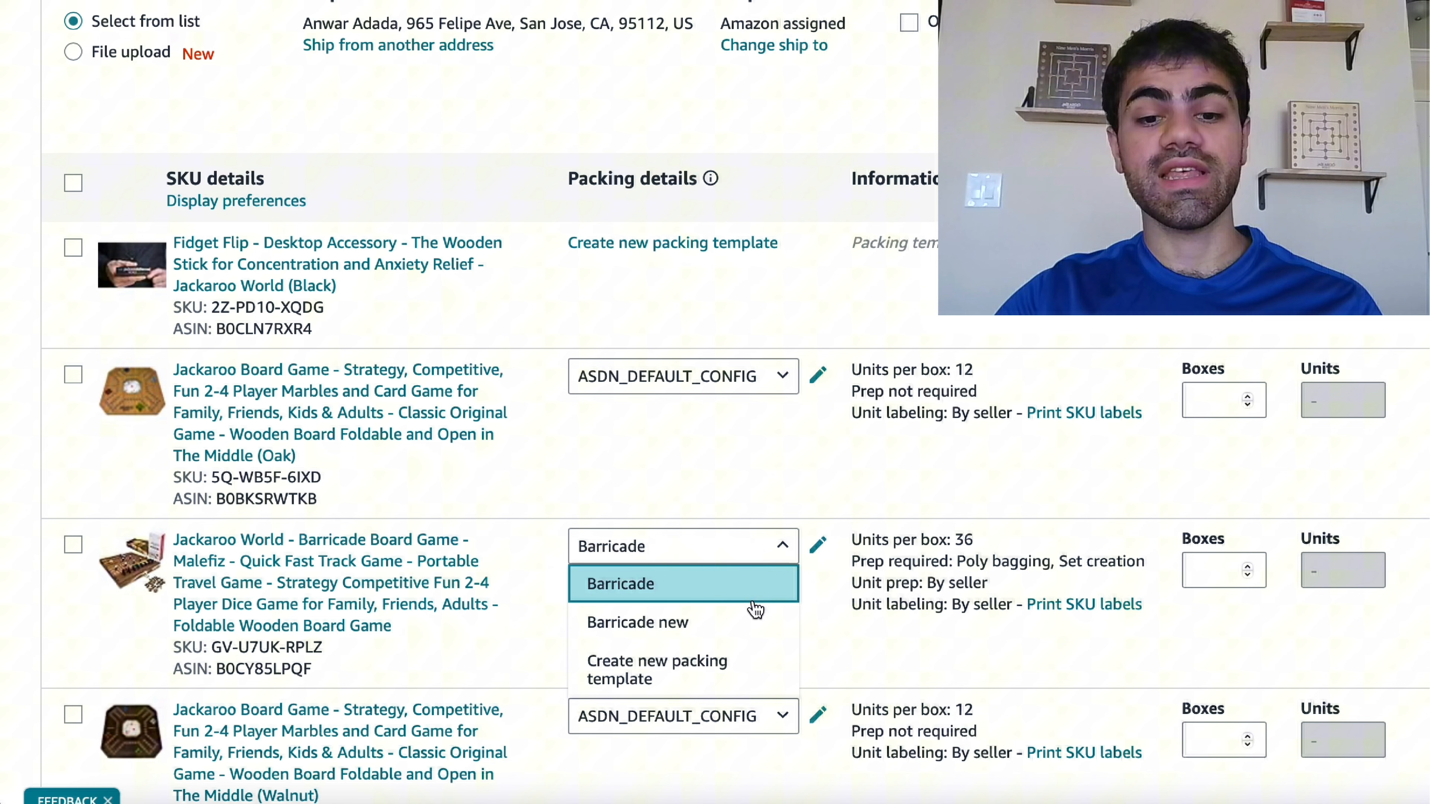
{"action": "left_click", "coordinate": [732, 686]}
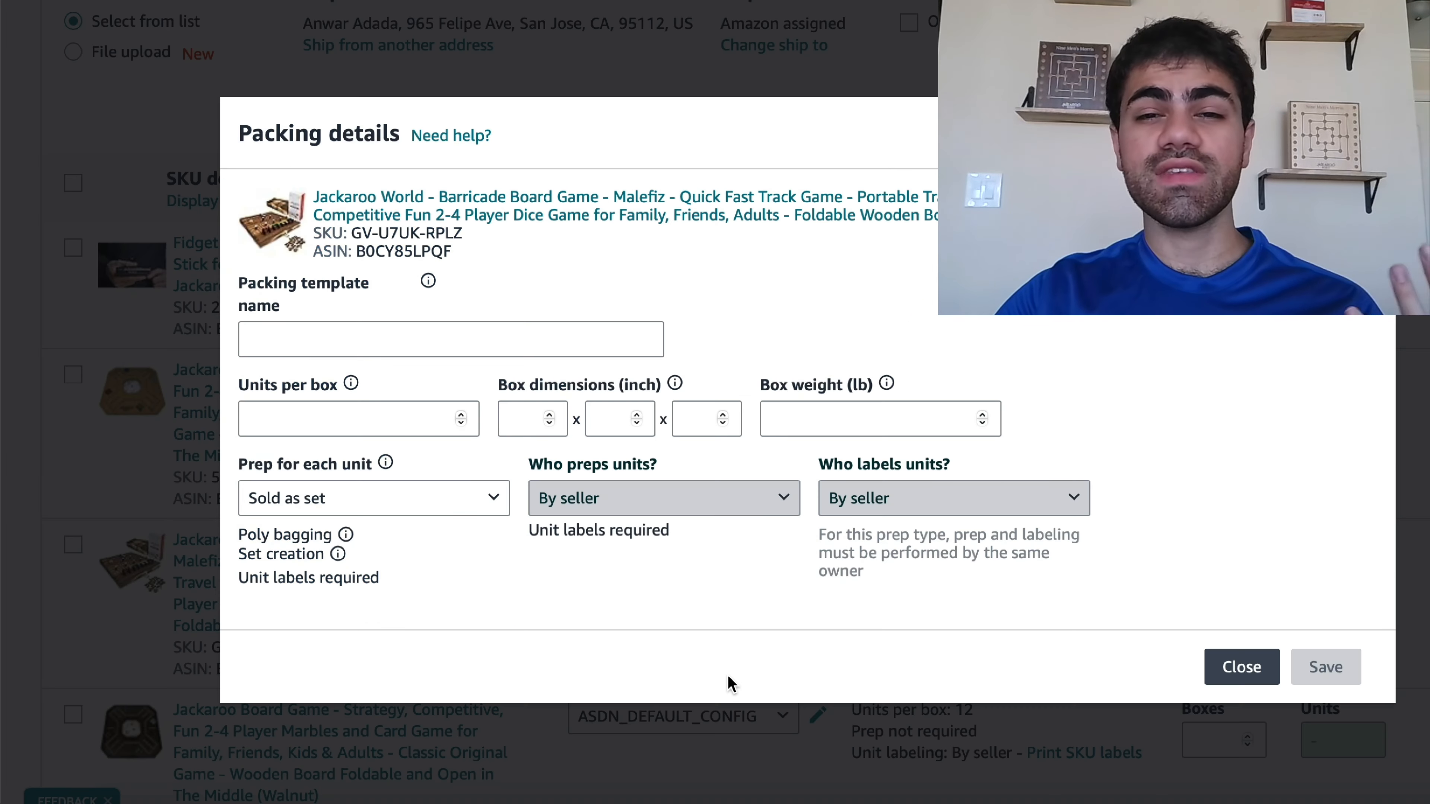
{"action": "left_click", "coordinate": [393, 339]}
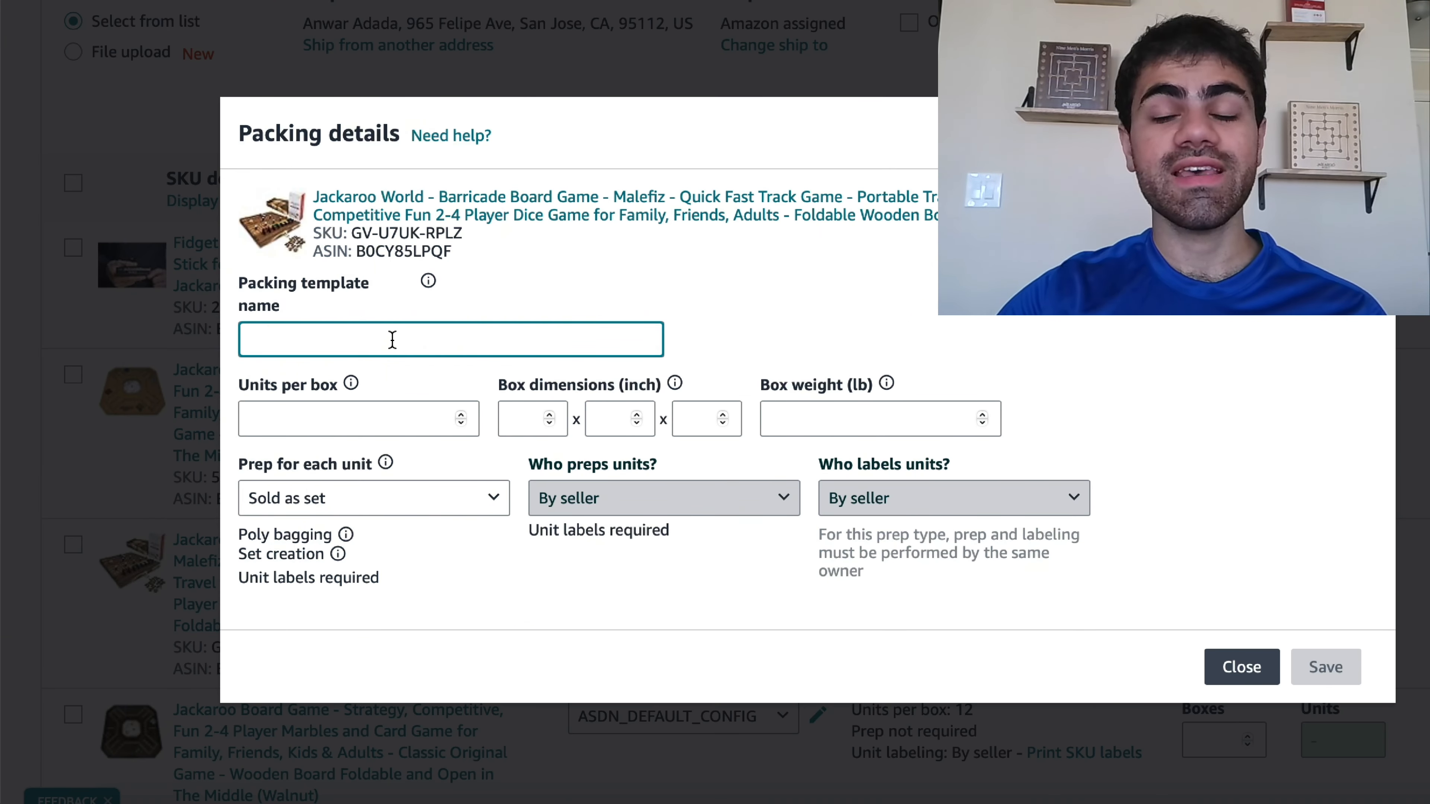
{"action": "type", "text": "and"}
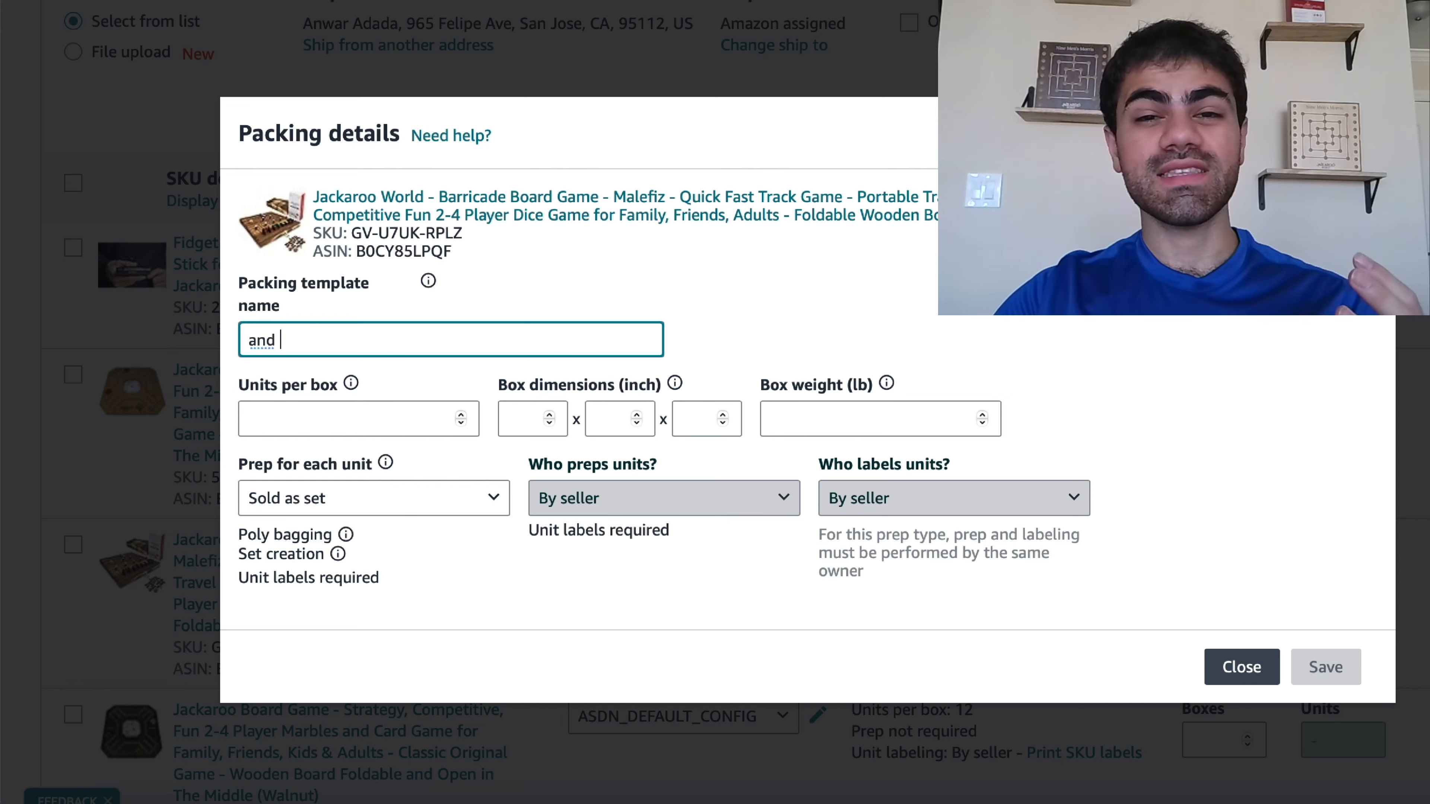
{"action": "key", "text": "BackSpace"}
{"action": "key", "text": "BackSpace"}
{"action": "type", "text": "wd s"}
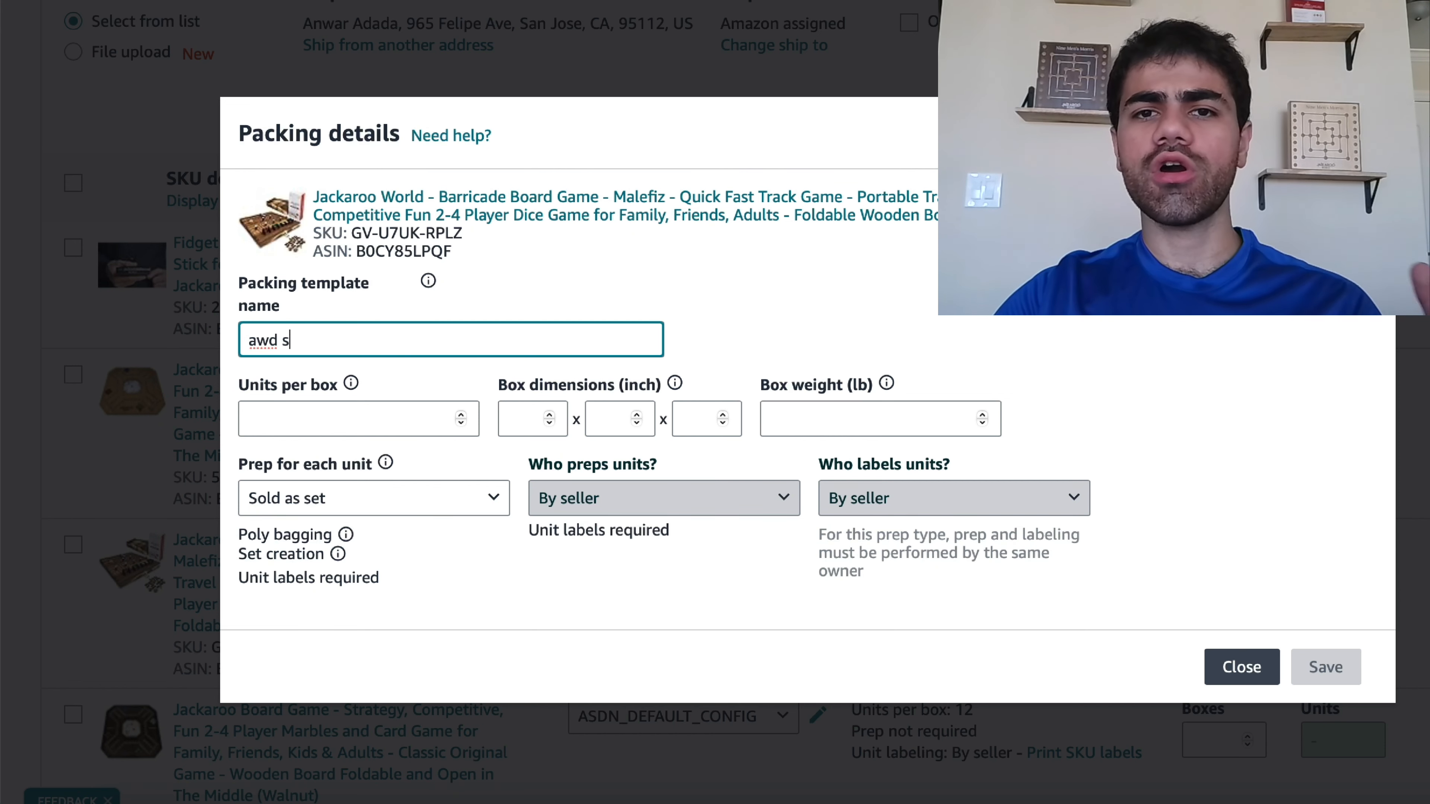
{"action": "type", "text": "hipment"}
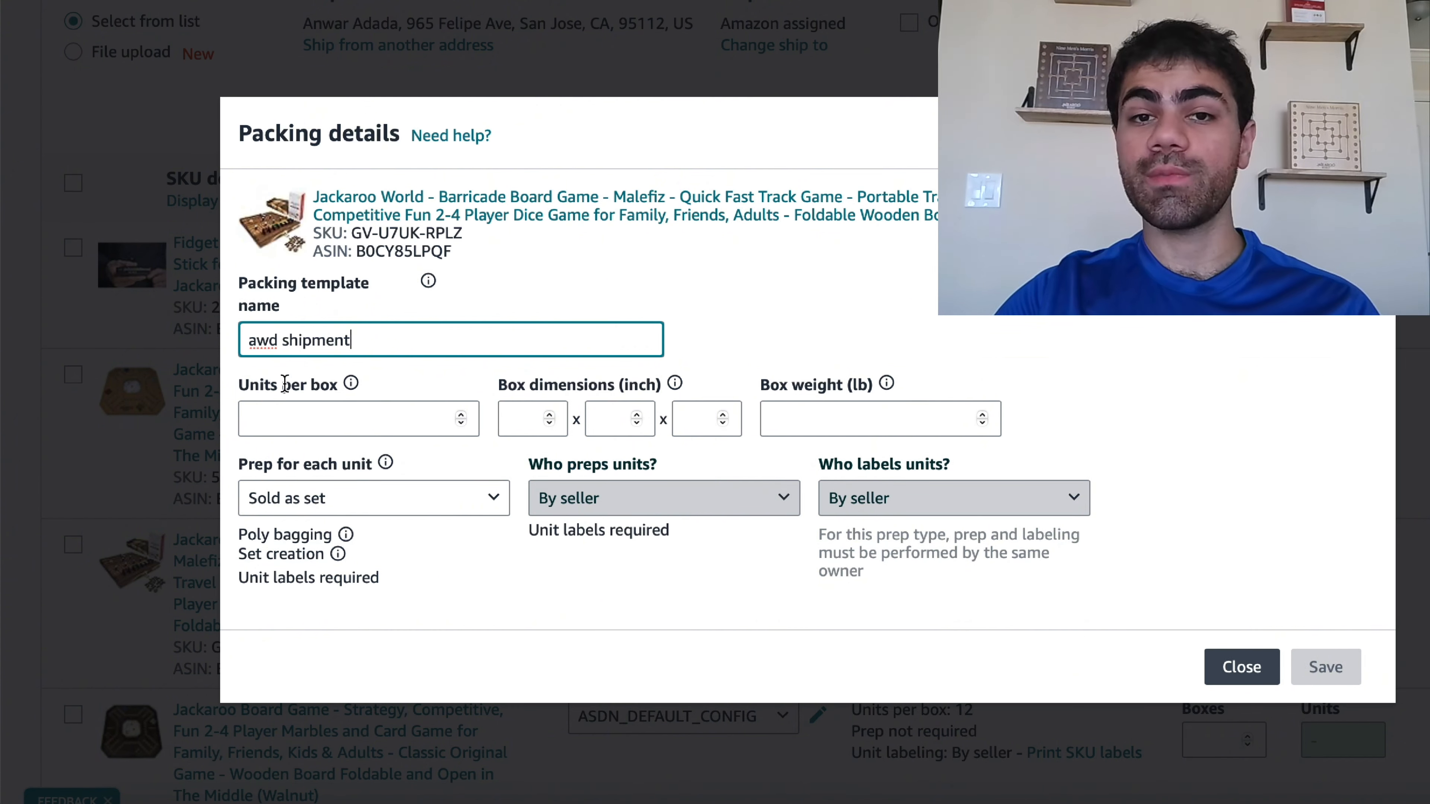
- Set the template to 36 units per box with box dimensions of 22 x 22 x 11 inches
{"action": "left_click", "coordinate": [418, 416]}
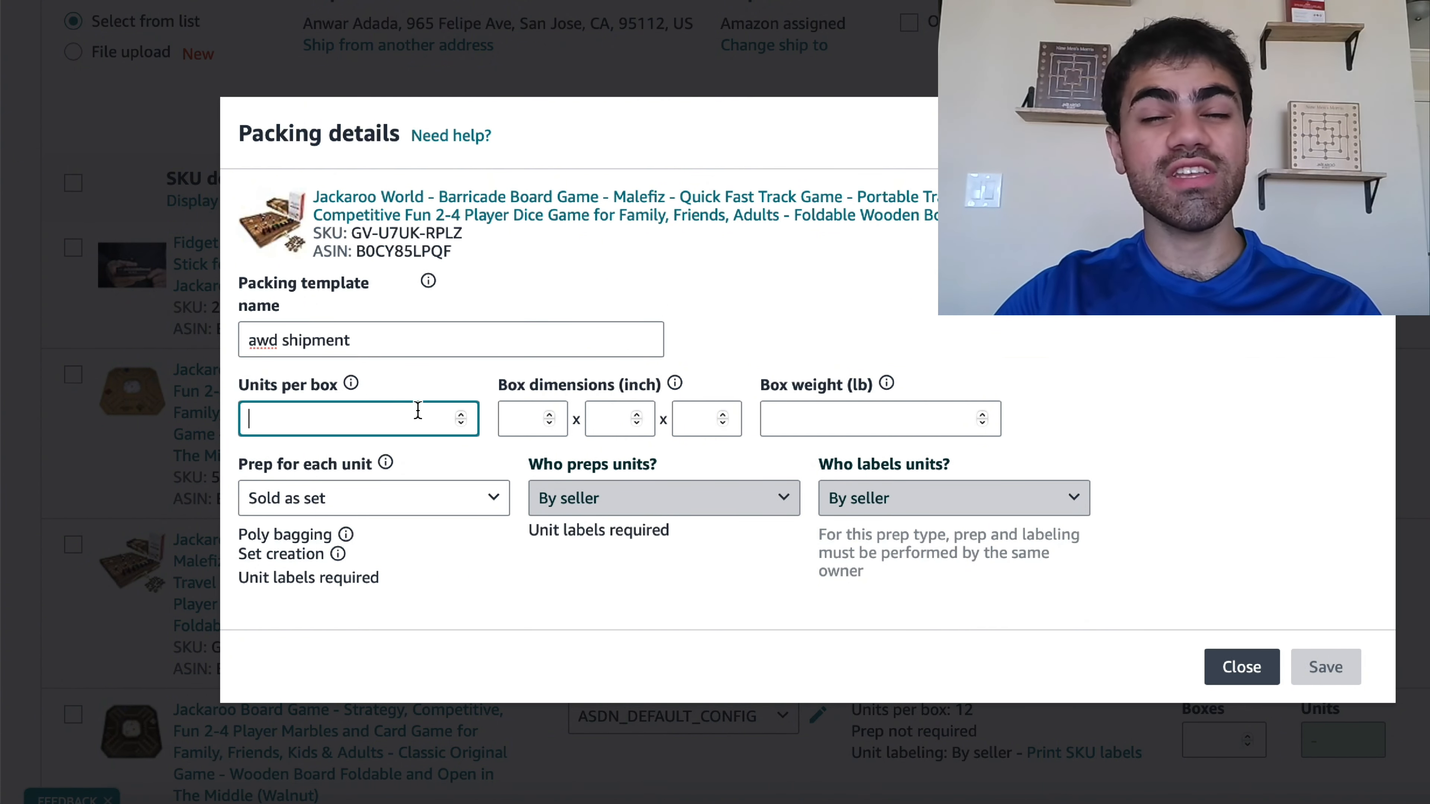
{"action": "type", "text": "36"}
{"action": "left_click", "coordinate": [718, 329]}
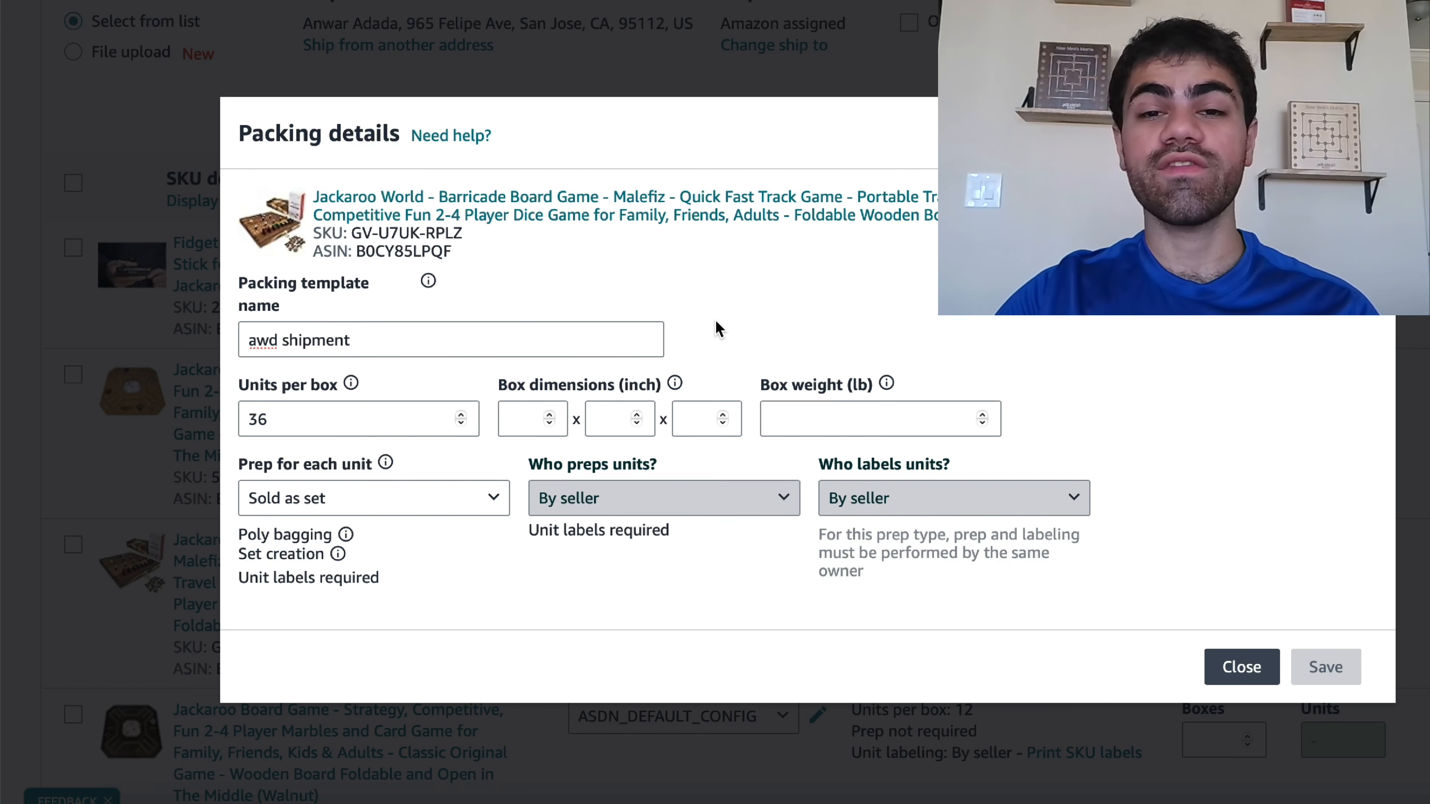
{"action": "left_click", "coordinate": [529, 419]}
{"action": "type", "text": "22"}
{"action": "key", "text": "Tab"}
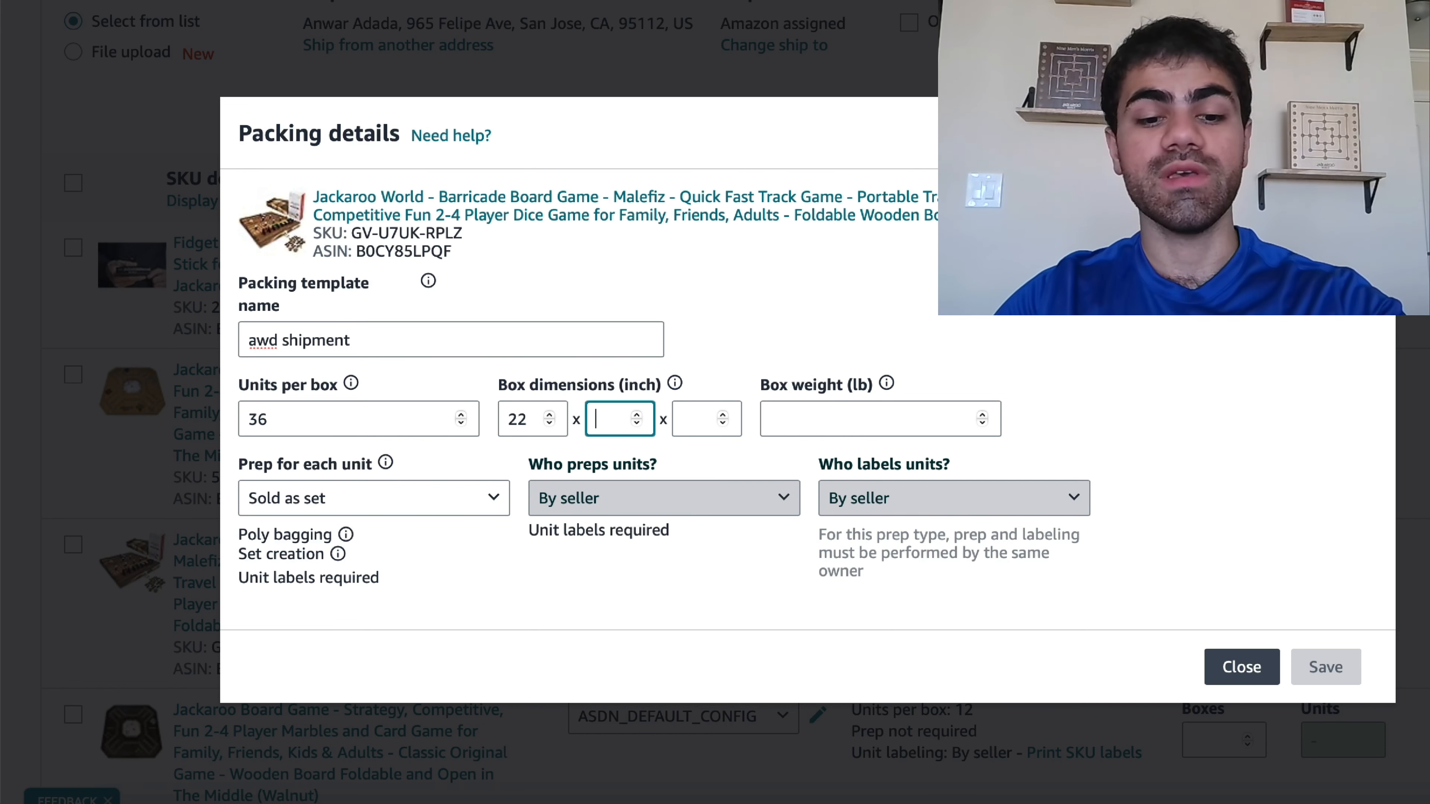
{"action": "type", "text": "22"}
{"action": "key", "text": "Tab"}
{"action": "type", "text": "11"}
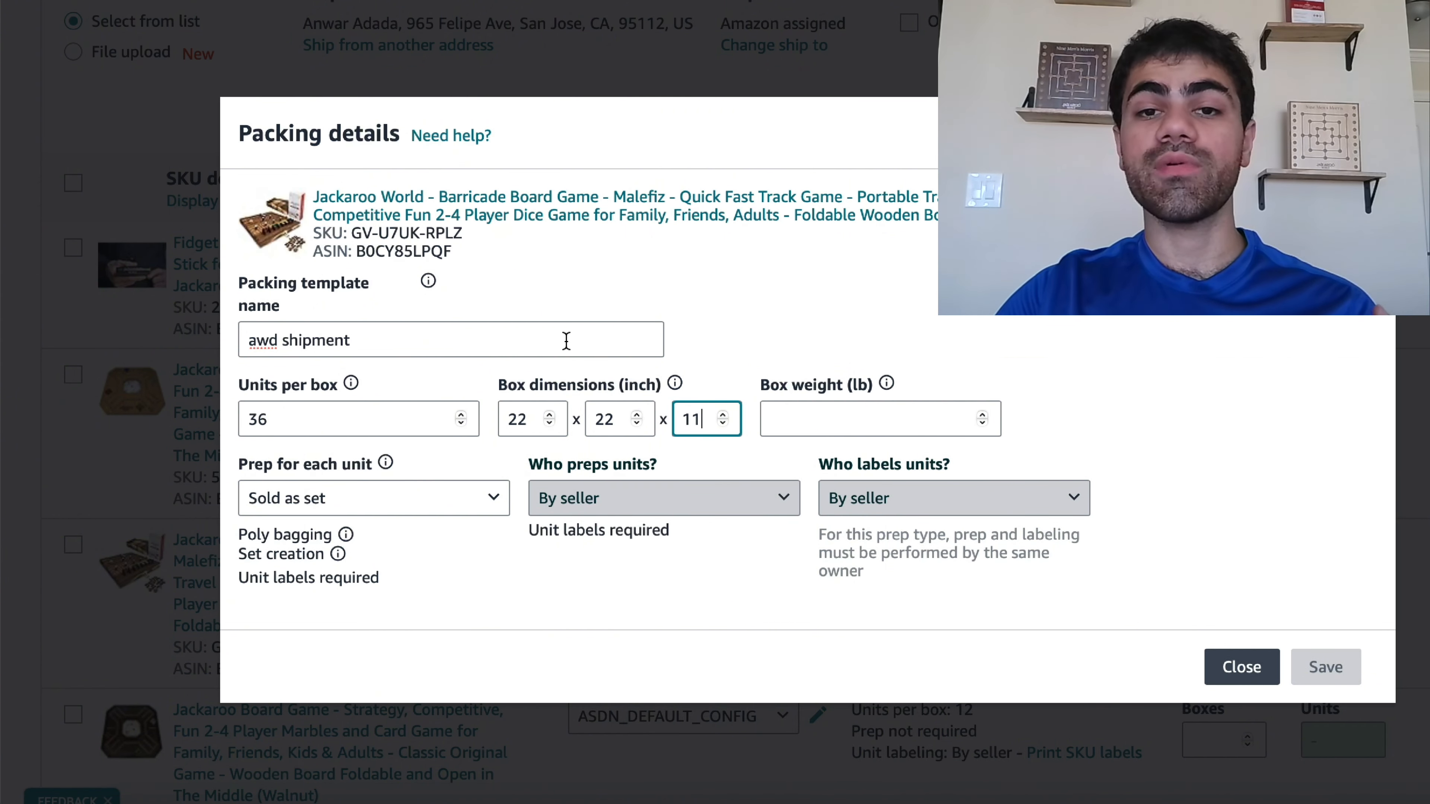
- Enter a box weight of 46 lb, keep Sold as set prep, and save the packing template
{"action": "left_click", "coordinate": [825, 418]}
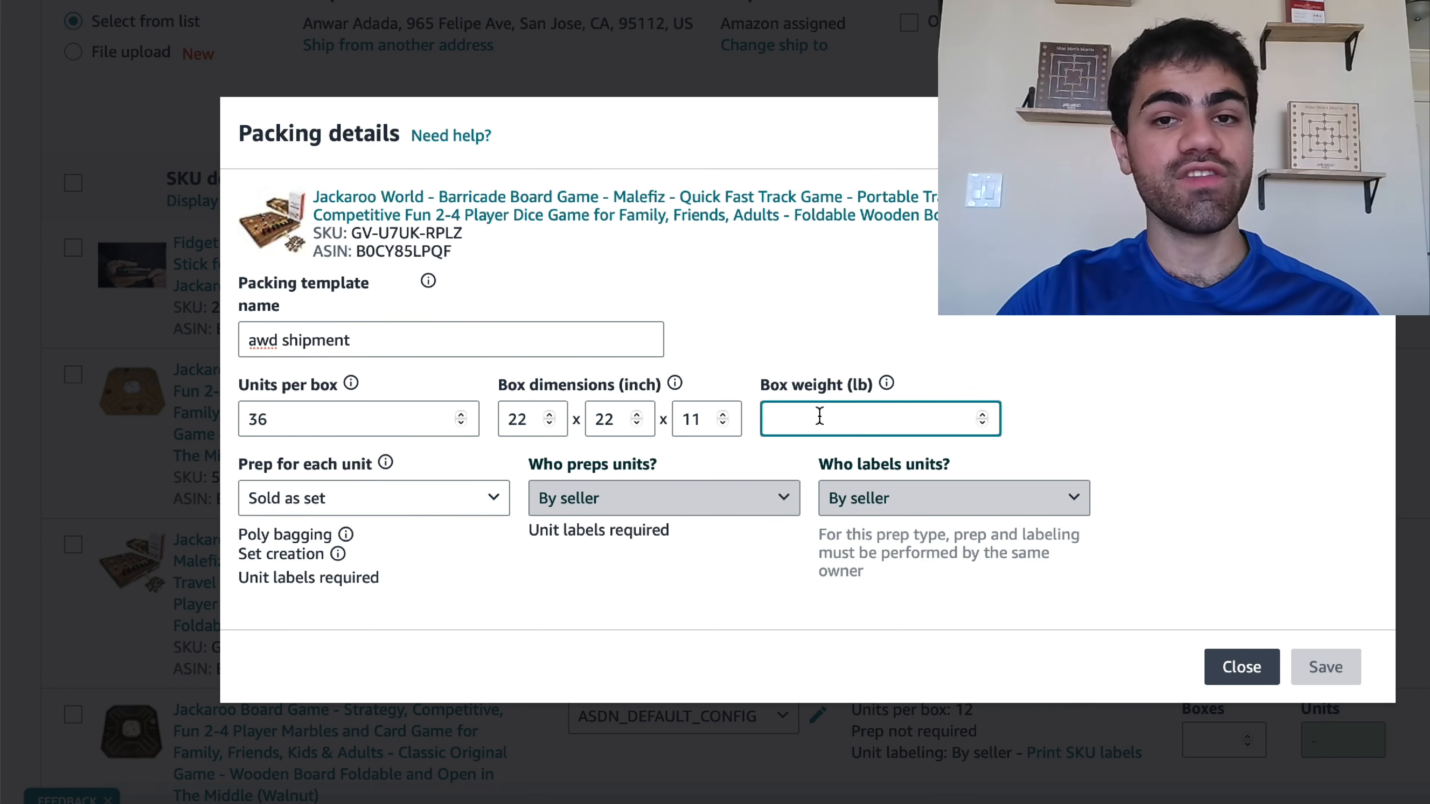
{"action": "type", "text": "46"}
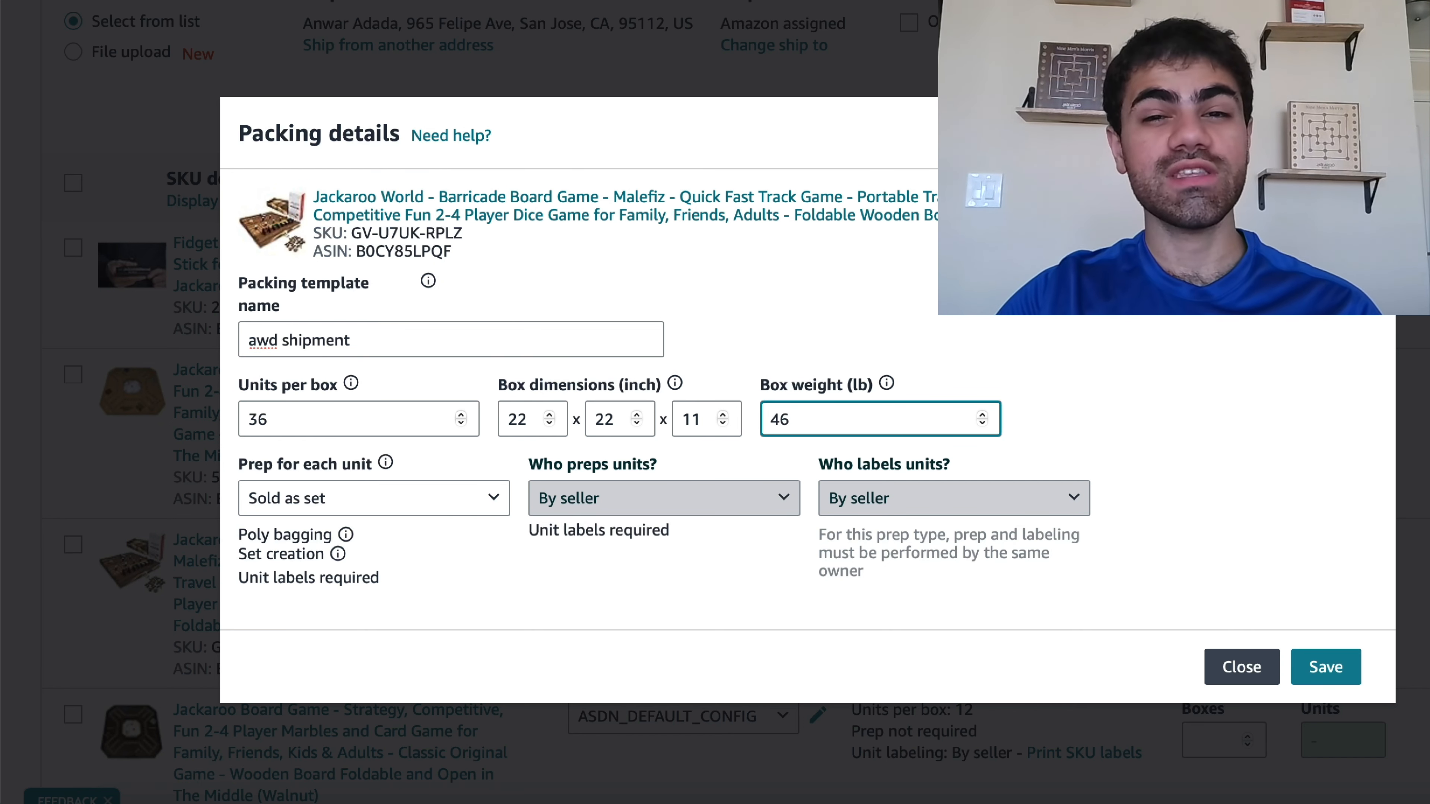
{"action": "left_click", "coordinate": [828, 324]}
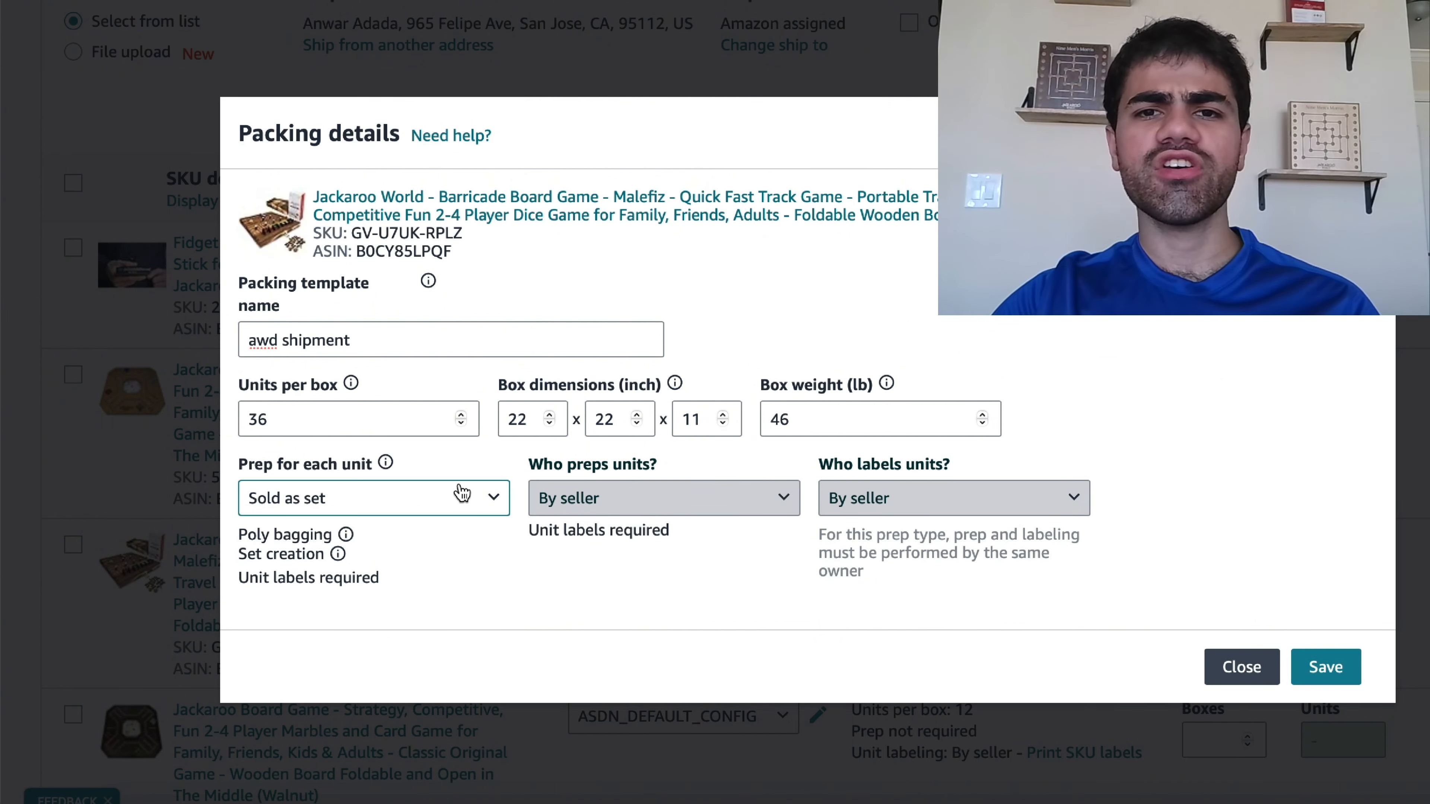
{"action": "left_click", "coordinate": [449, 501]}
{"action": "left_click", "coordinate": [449, 502]}
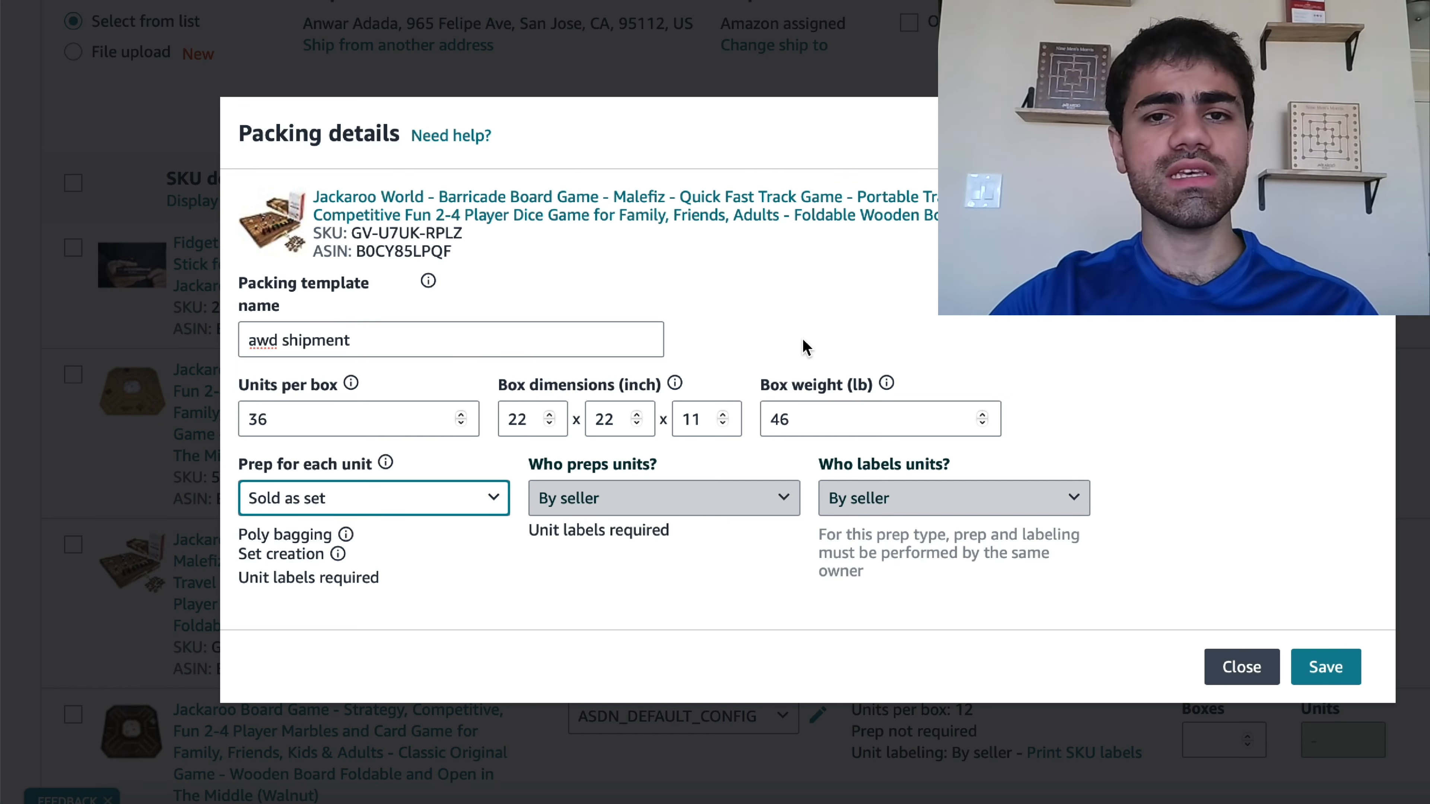
{"action": "left_click", "coordinate": [1343, 674]}
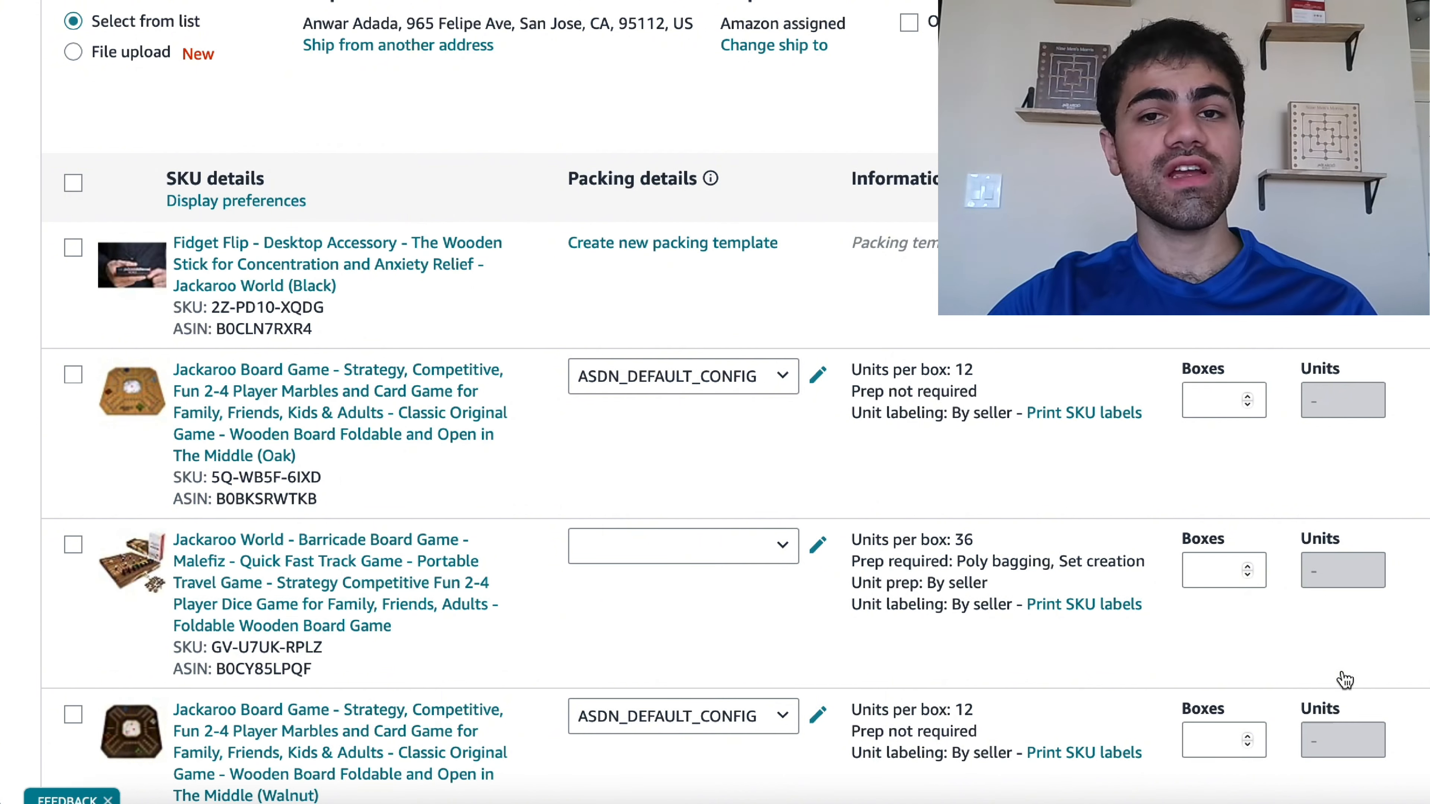
- Assign the awd shipment packing template to the Barricade Board Game
{"action": "left_click", "coordinate": [751, 557]}
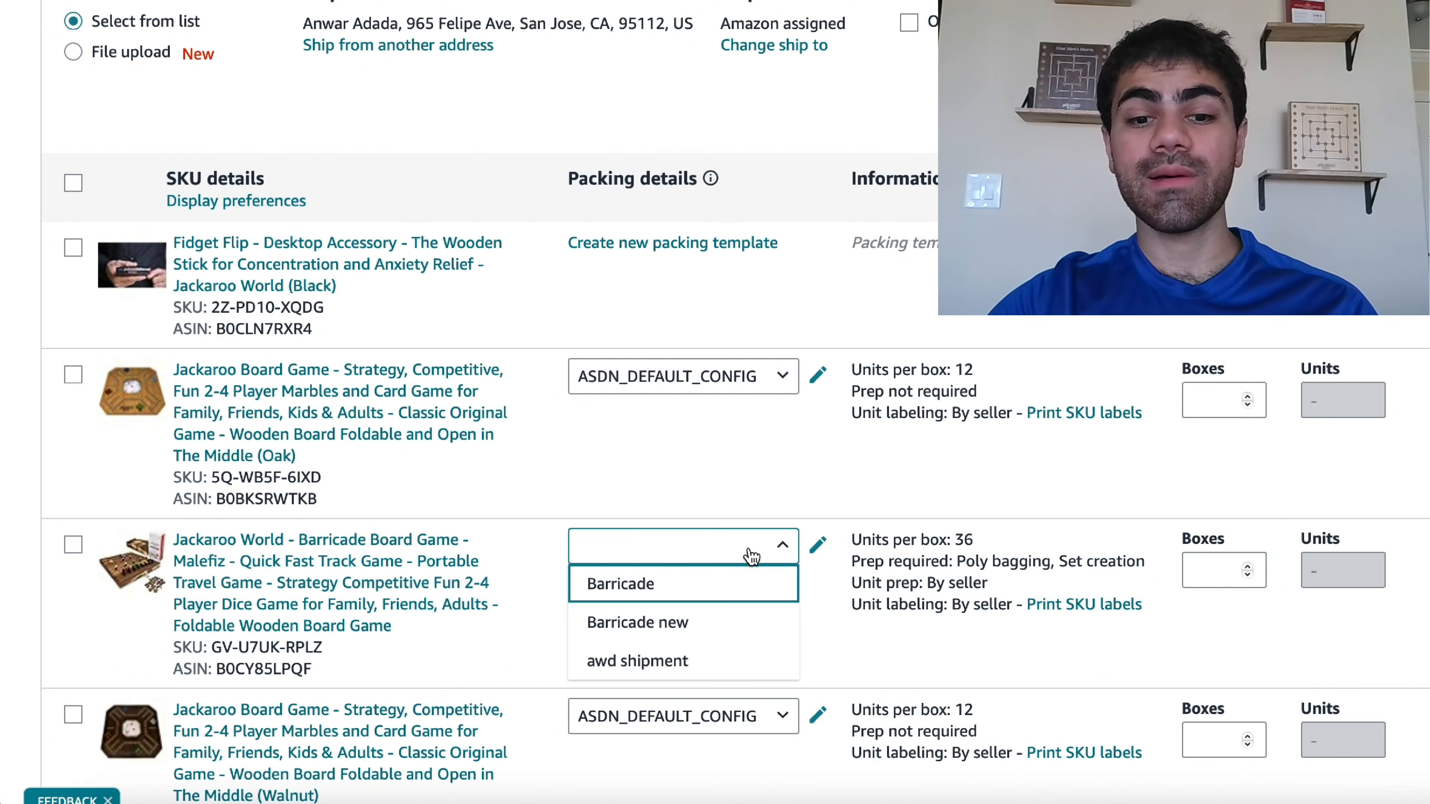
{"action": "left_click", "coordinate": [712, 664]}
{"action": "left_click", "coordinate": [1138, 655]}
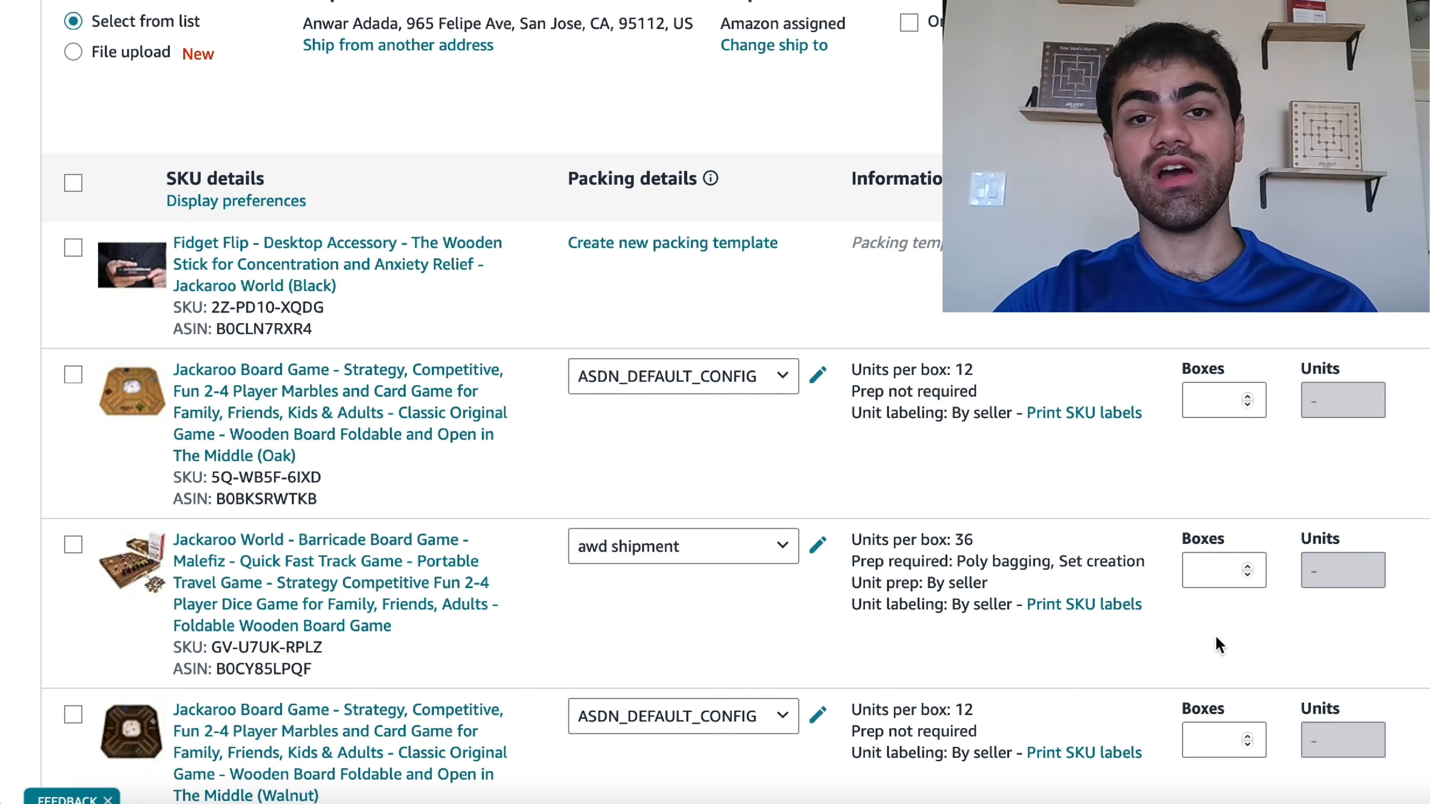
- Enter 10 boxes for the Barricade Board Game and mark it ready to send
{"action": "left_click", "coordinate": [1210, 571]}
{"action": "type", "text": "1"}
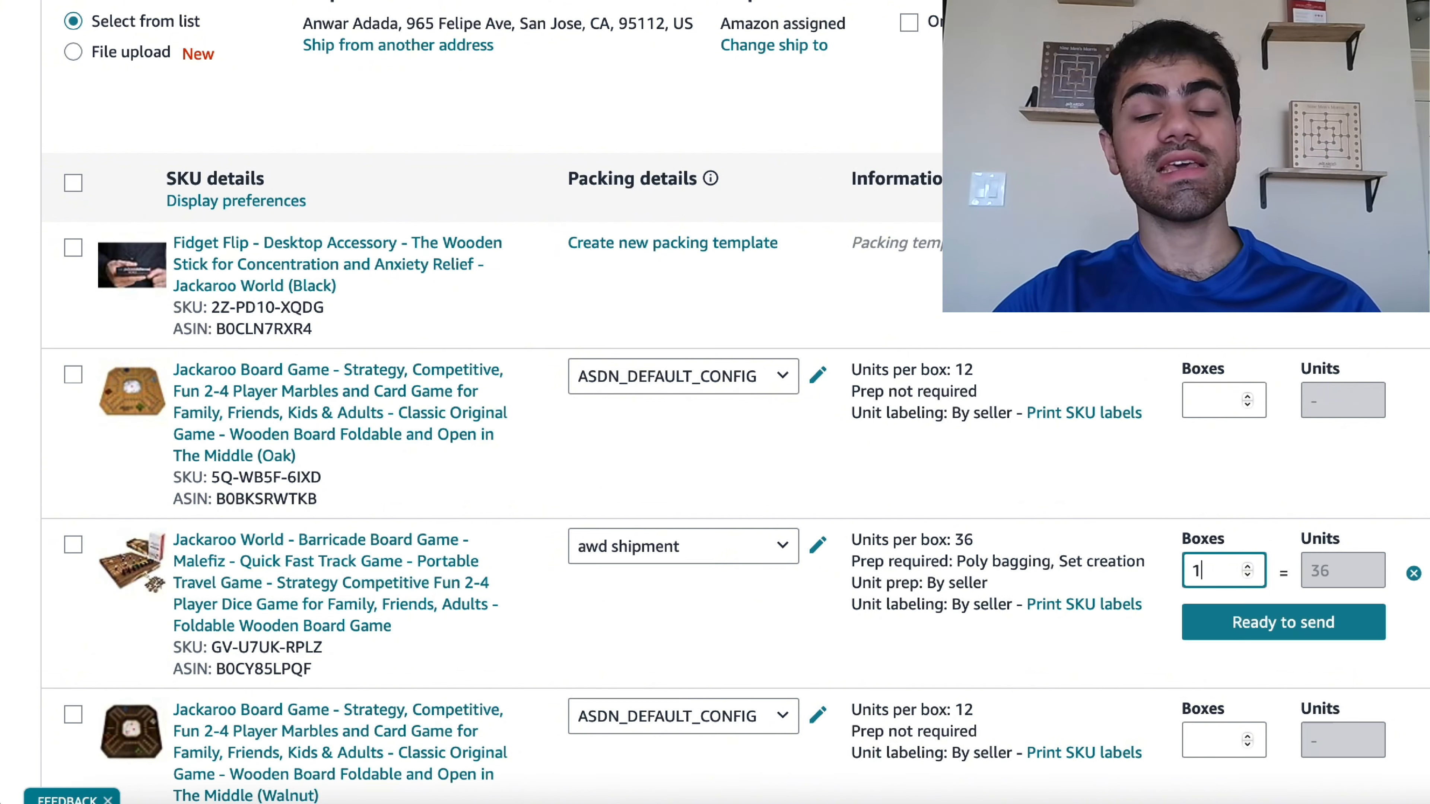
{"action": "type", "text": "0"}
{"action": "left_click", "coordinate": [1231, 610]}
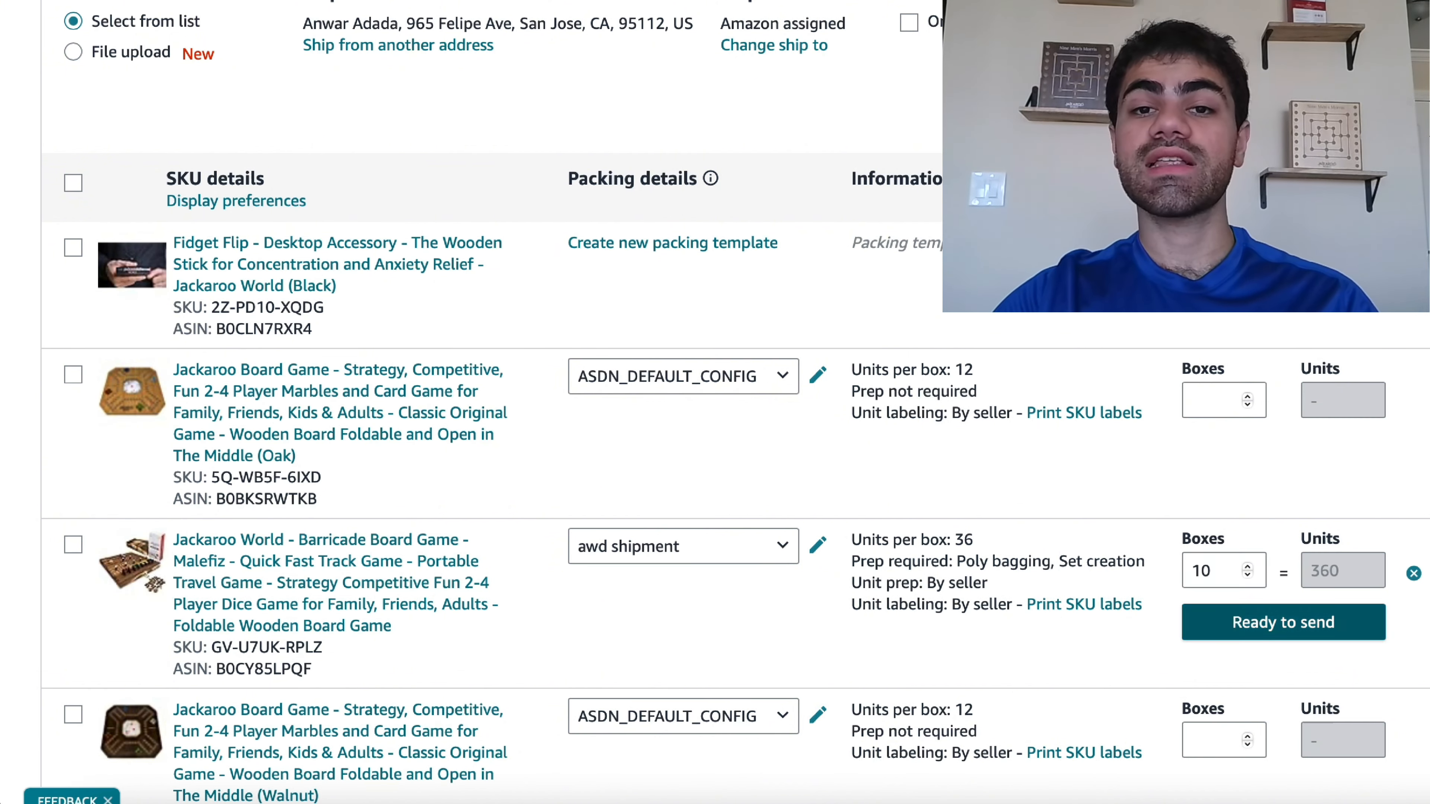
- Print all SKU labels for the ready SKU and review the generated label PDF
{"action": "scroll", "coordinate": [1182, 577], "scroll_direction": "down", "scroll_amount": 15}
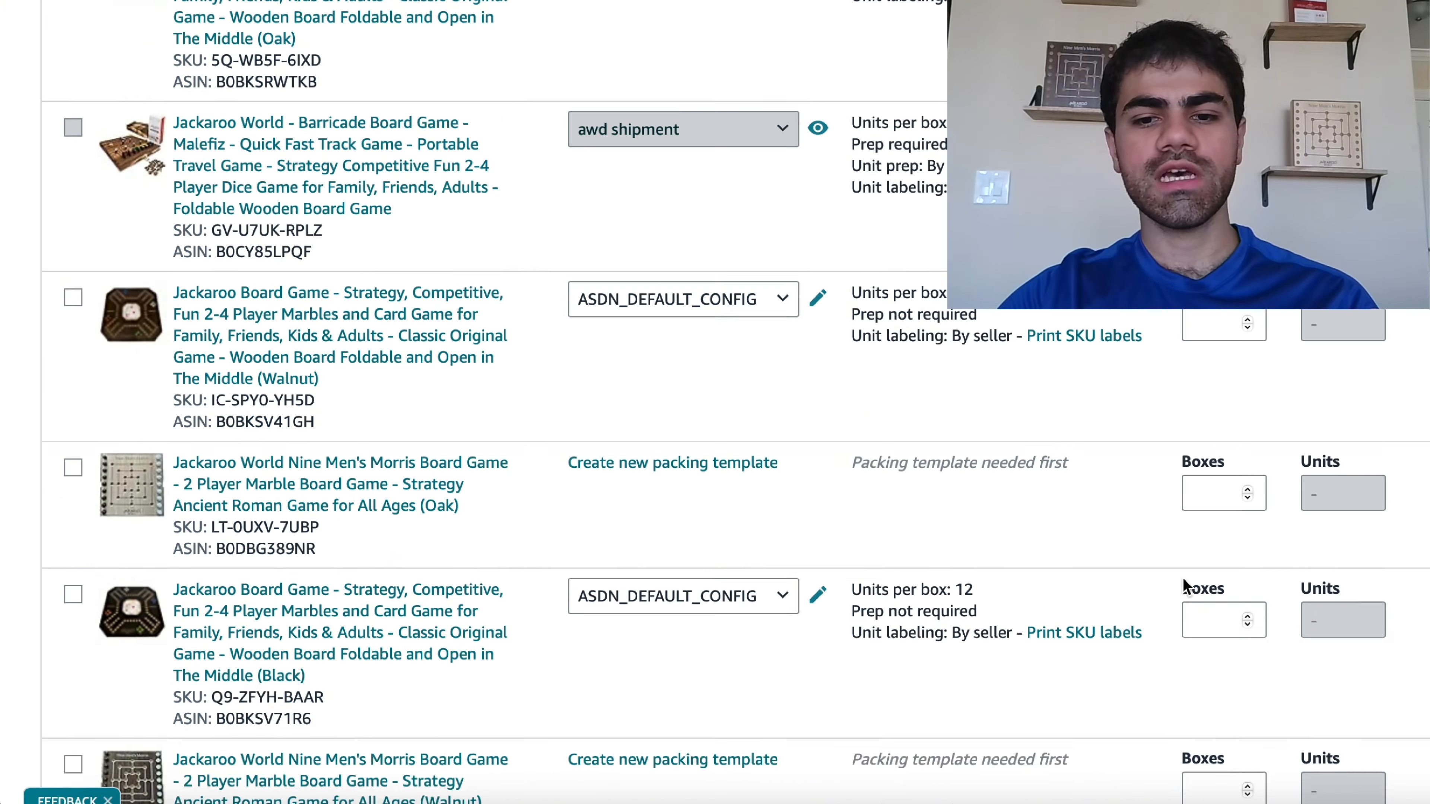
{"action": "scroll", "coordinate": [1181, 569], "scroll_direction": "down", "scroll_amount": 1}
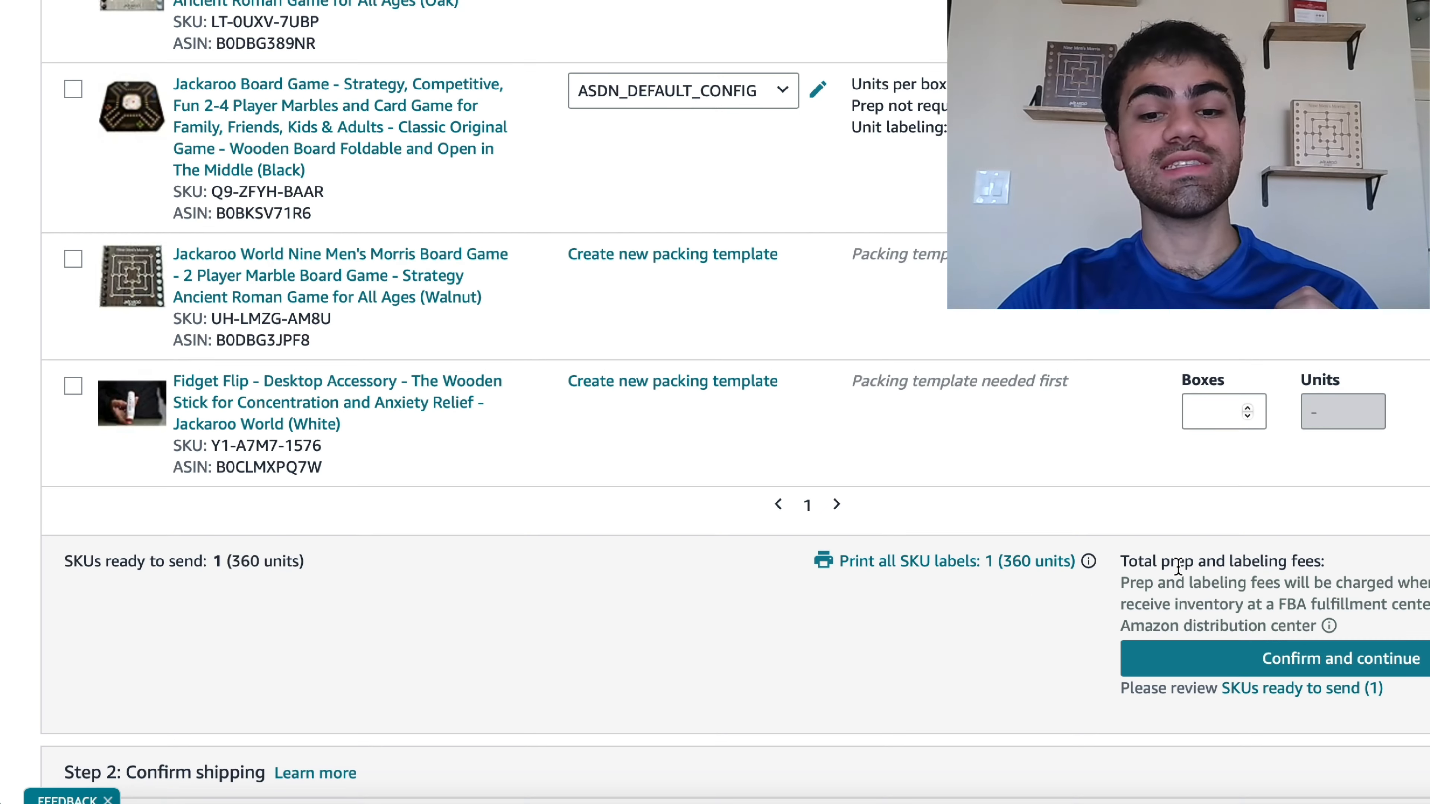
{"action": "left_click", "coordinate": [951, 576]}
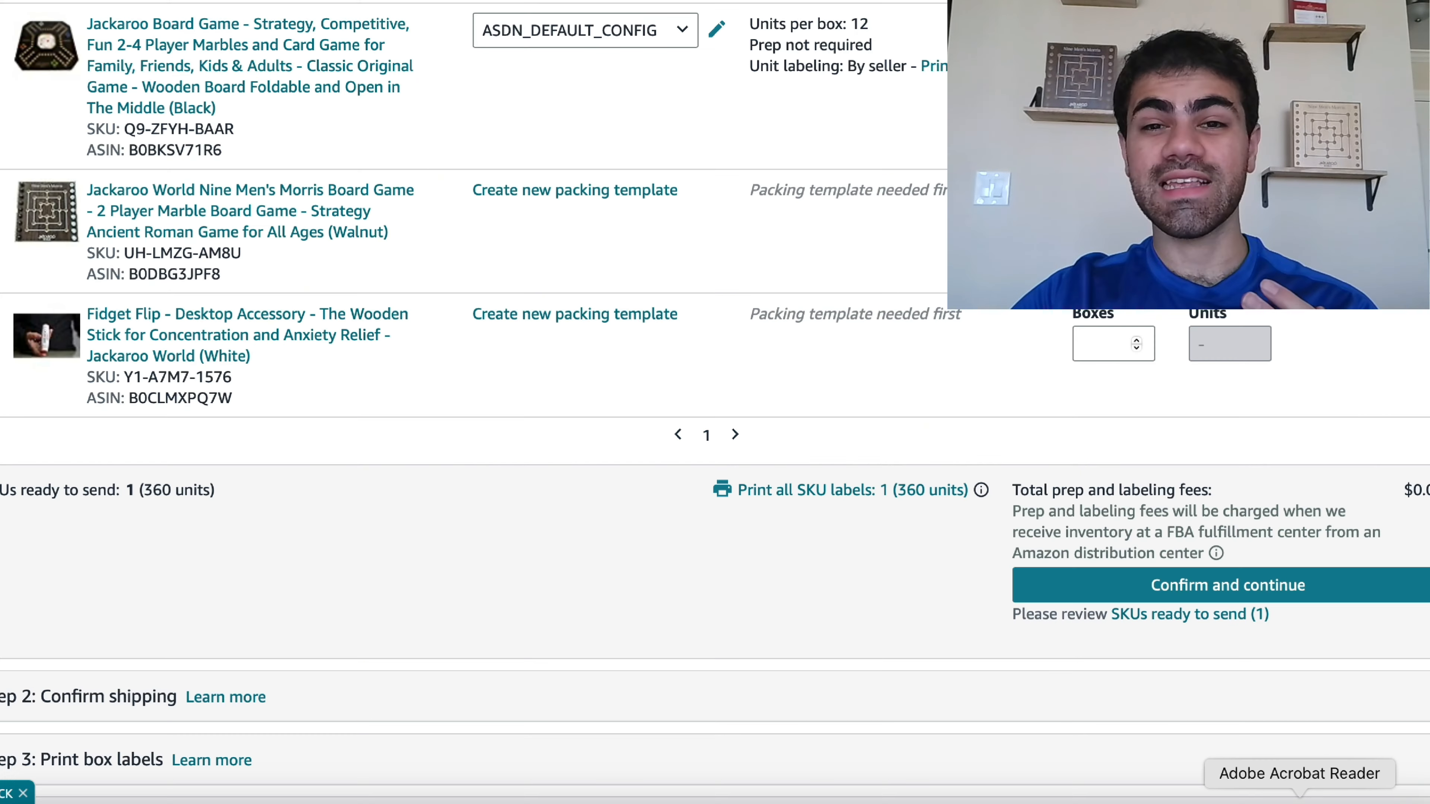
{"action": "left_click", "coordinate": [1300, 800]}
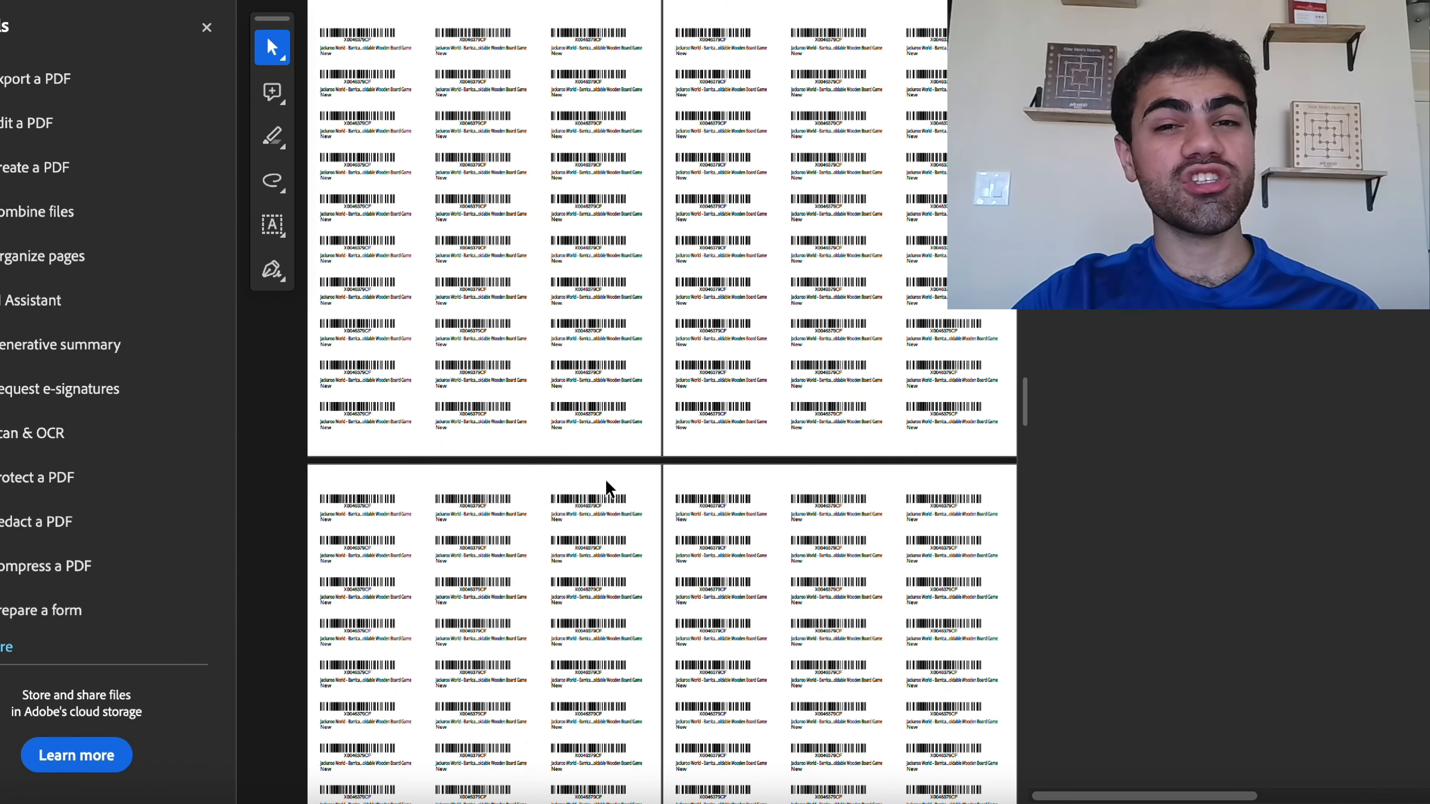
{"action": "scroll", "coordinate": [606, 488], "scroll_direction": "down", "scroll_amount": 1}
{"action": "scroll", "coordinate": [606, 488], "scroll_direction": "down", "scroll_amount": 5}
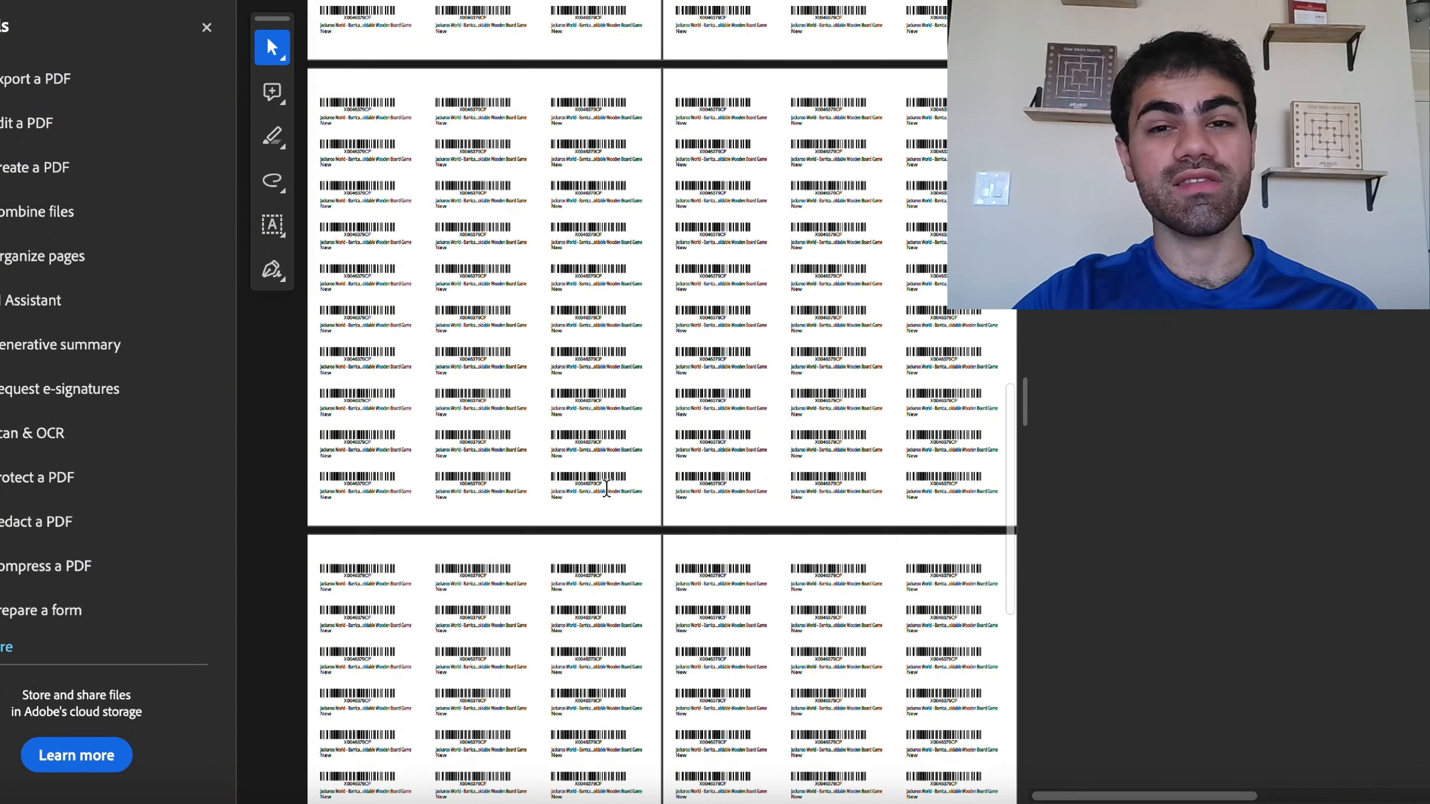
{"action": "scroll", "coordinate": [605, 488], "scroll_direction": "down", "scroll_amount": 10}
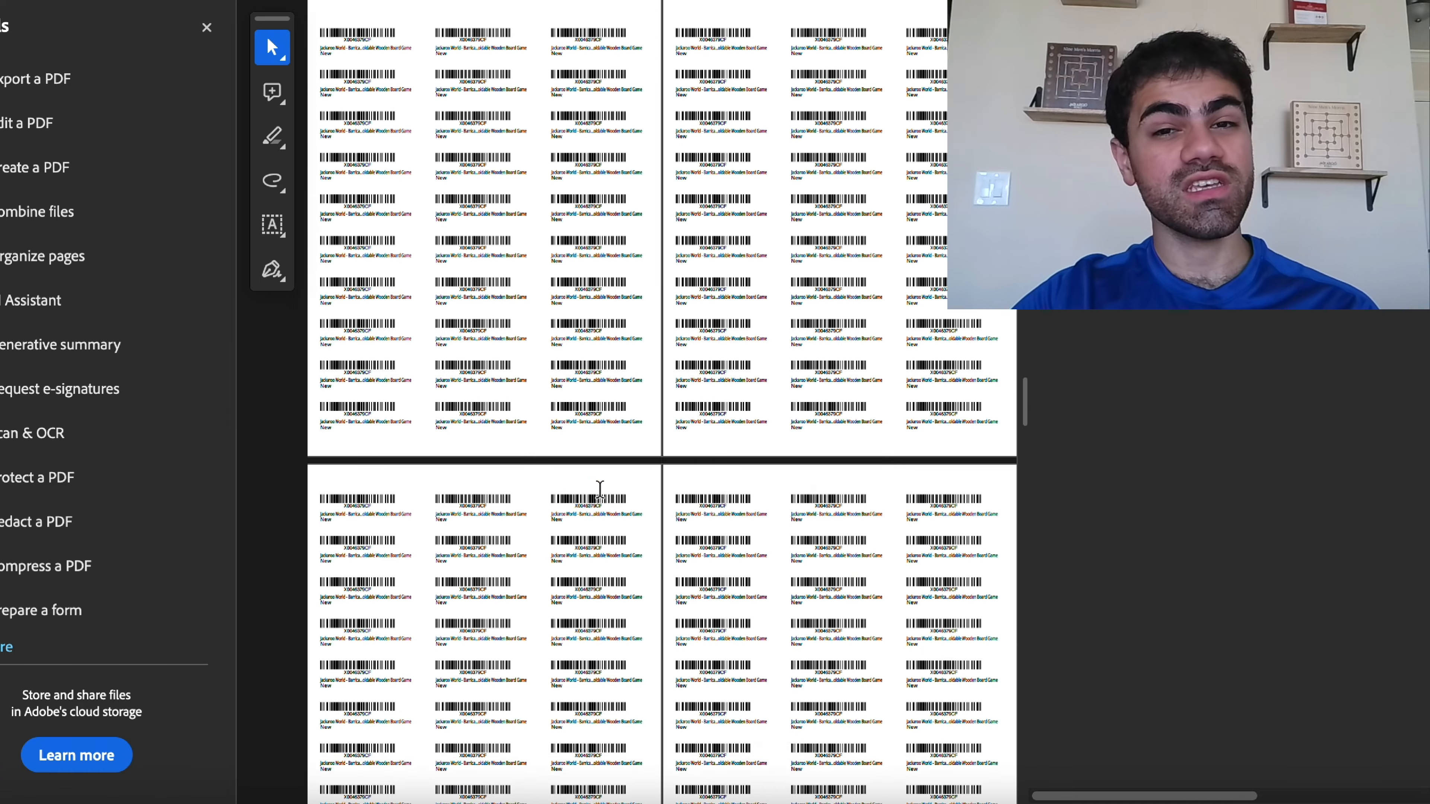
{"action": "scroll", "coordinate": [600, 488], "scroll_direction": "up", "scroll_amount": 1}
{"action": "scroll", "coordinate": [599, 489], "scroll_direction": "up", "scroll_amount": 5}
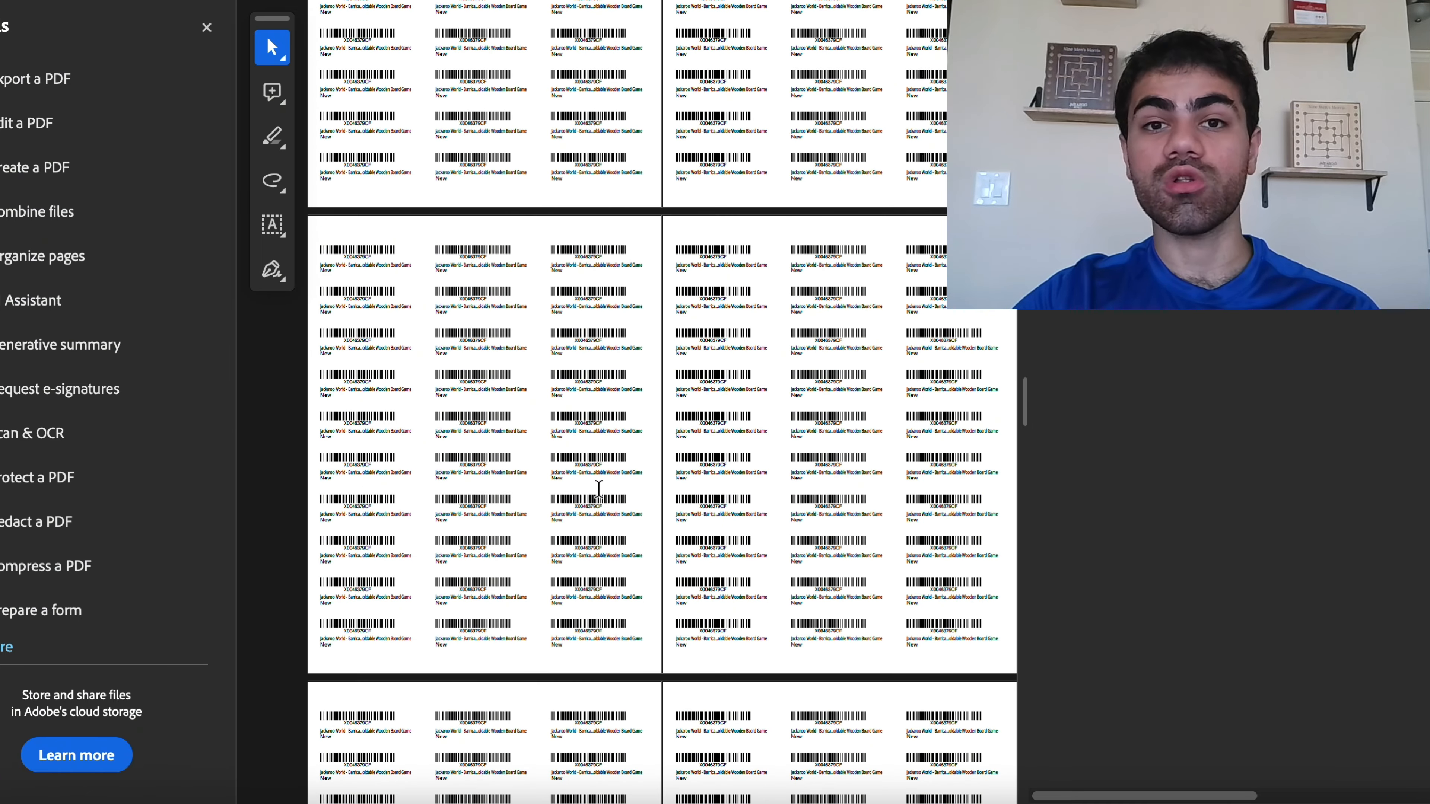
{"action": "scroll", "coordinate": [613, 532], "scroll_direction": "up", "scroll_amount": 4}
{"action": "scroll", "coordinate": [613, 532], "scroll_direction": "down", "scroll_amount": 10}
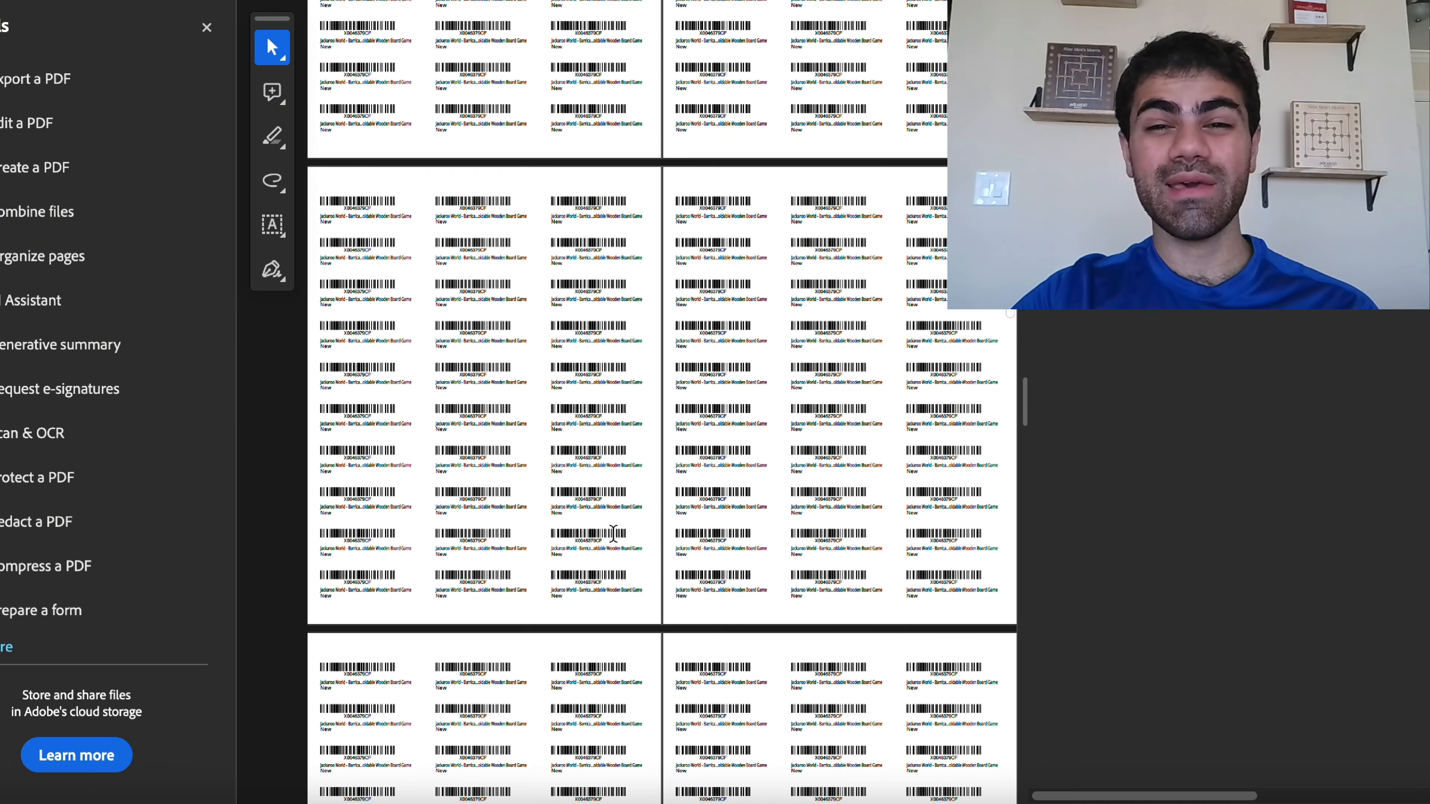
{"action": "scroll", "coordinate": [610, 532], "scroll_direction": "down", "scroll_amount": 1}
{"action": "scroll", "coordinate": [610, 531], "scroll_direction": "up", "scroll_amount": 1}
- Confirm the selected inventory and continue to the shipping step
{"action": "left_click", "coordinate": [106, 802]}
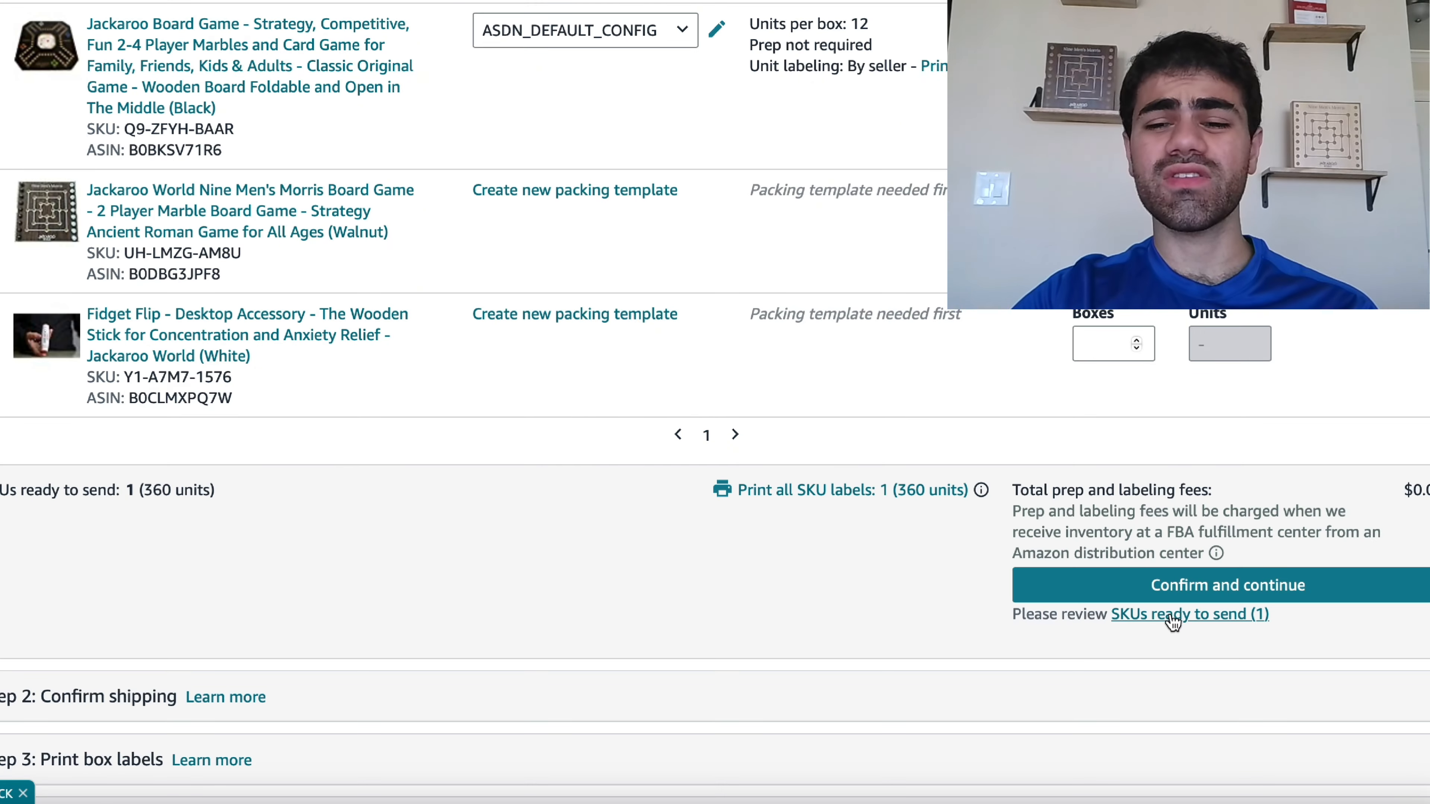
{"action": "left_click", "coordinate": [1255, 587]}
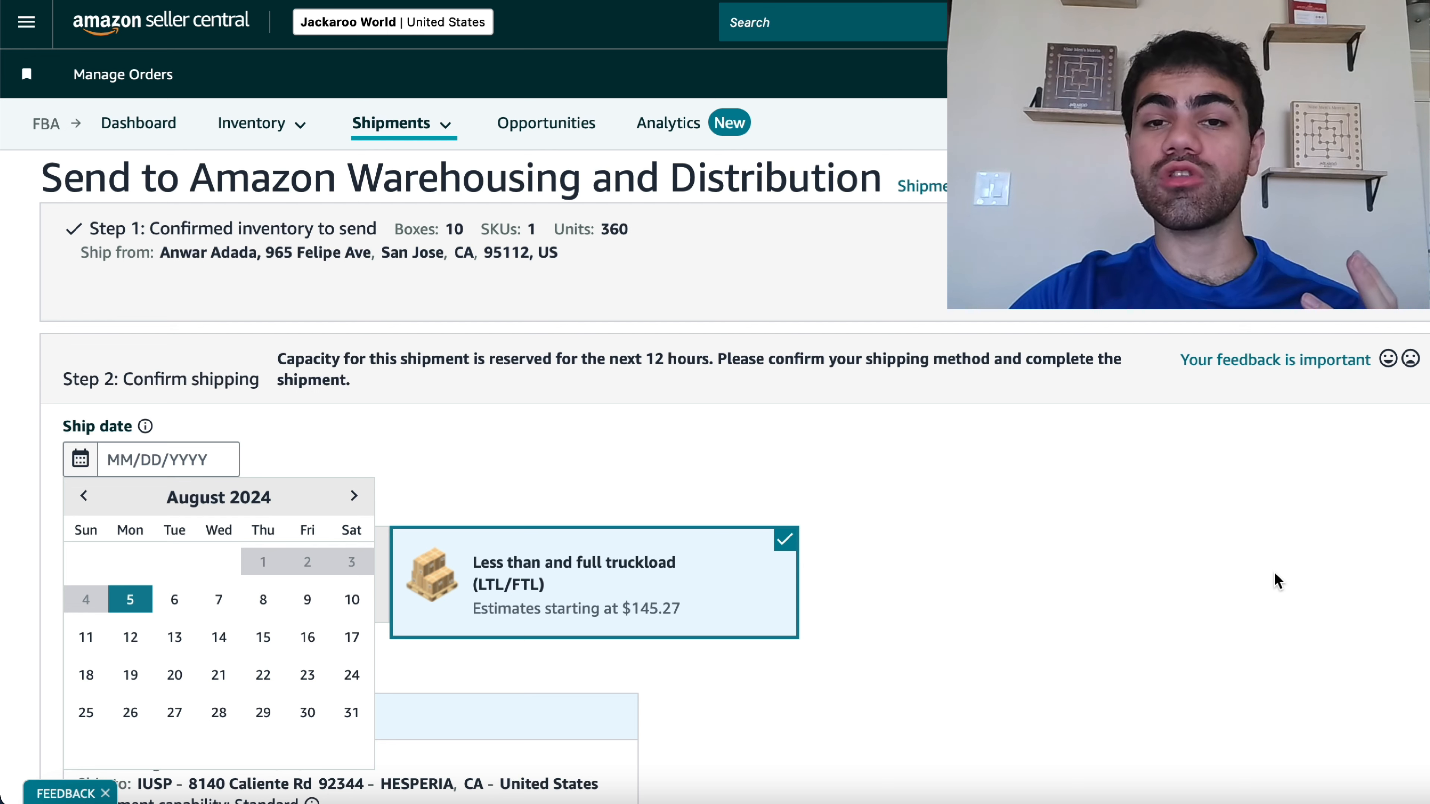
- Set the ship date to 8/15/2024
{"action": "left_click", "coordinate": [258, 638]}
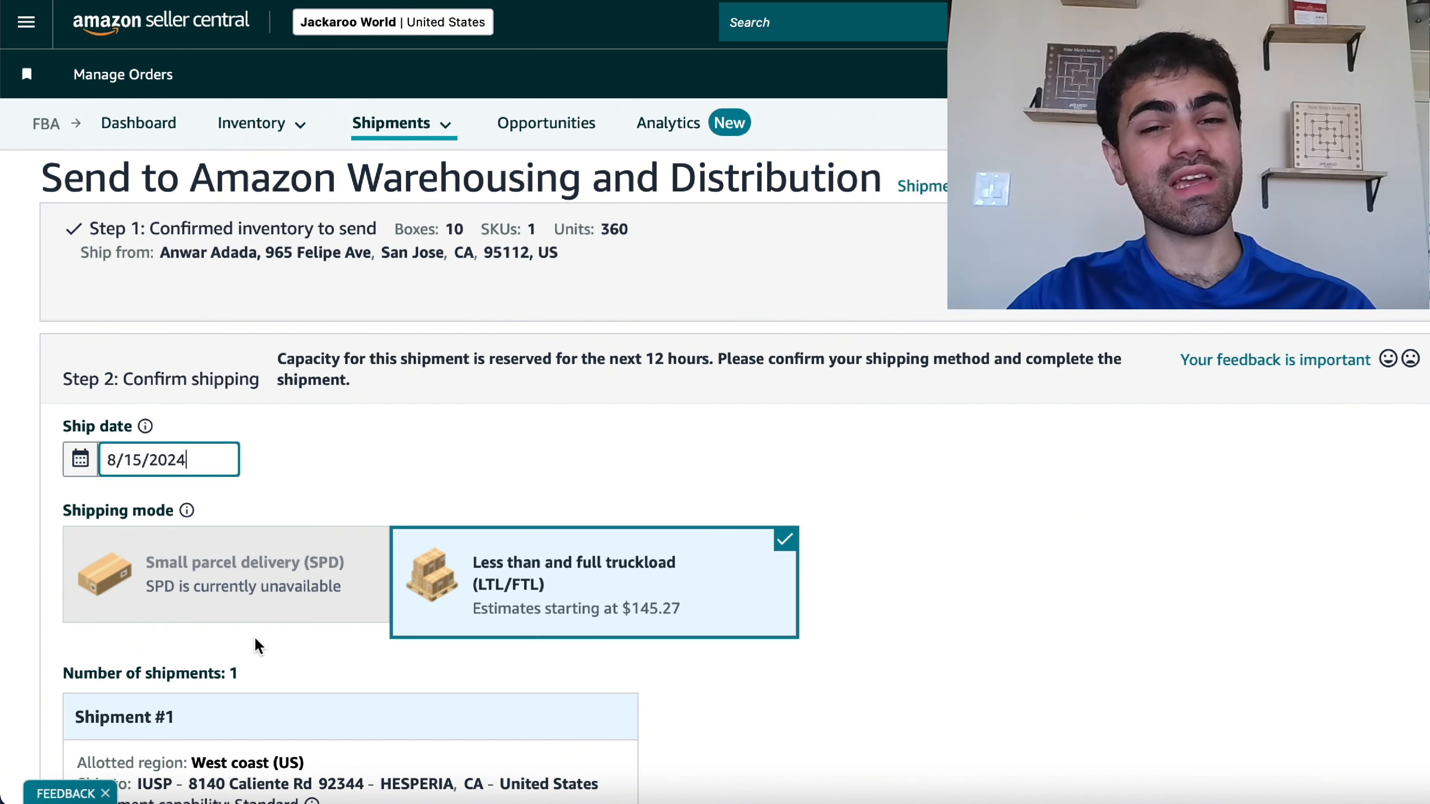
{"action": "scroll", "coordinate": [482, 677], "scroll_direction": "down", "scroll_amount": 3}
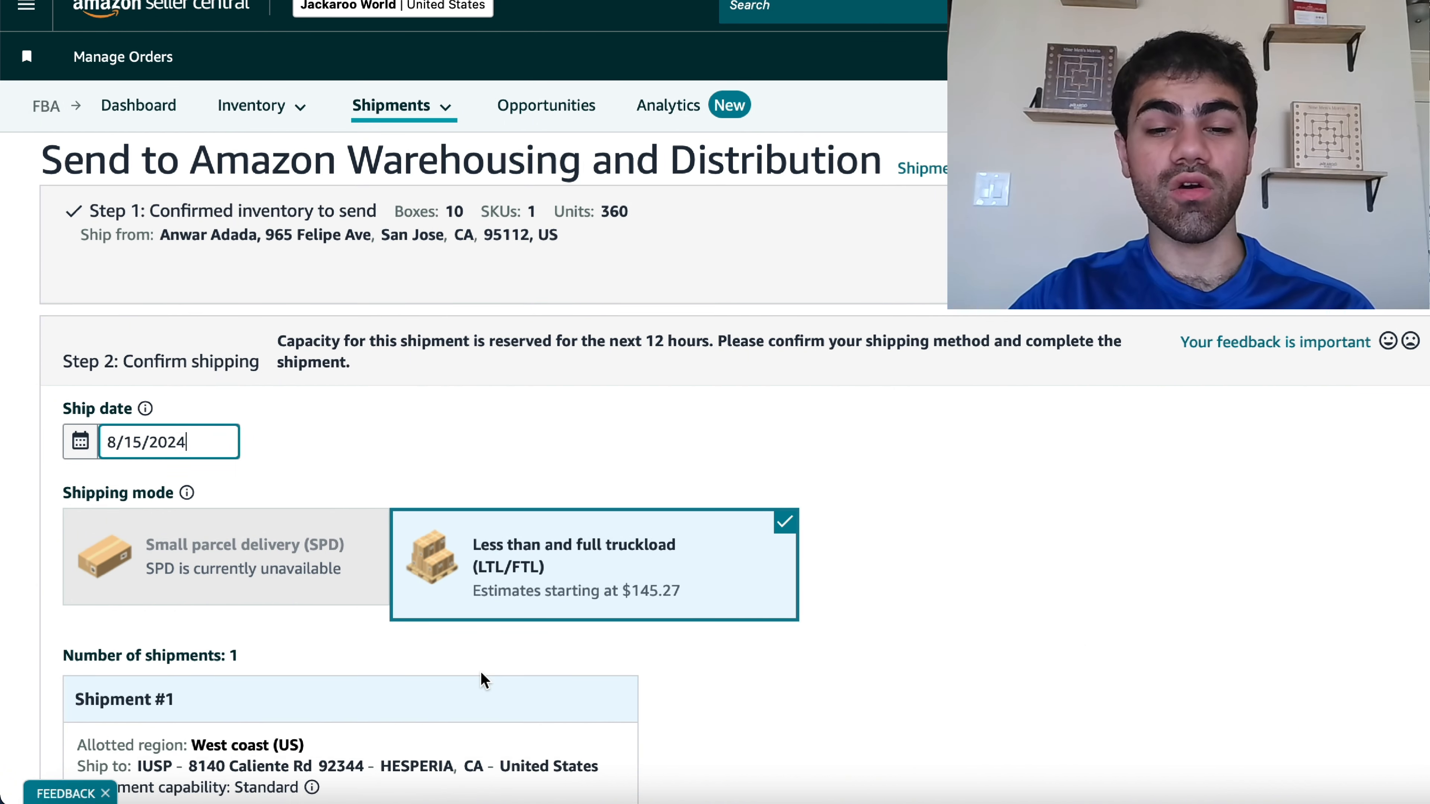
- Confirm the shipping destination for the single less-than-truckload (LTL/FTL) shipment
{"action": "scroll", "coordinate": [482, 677], "scroll_direction": "down", "scroll_amount": 1}
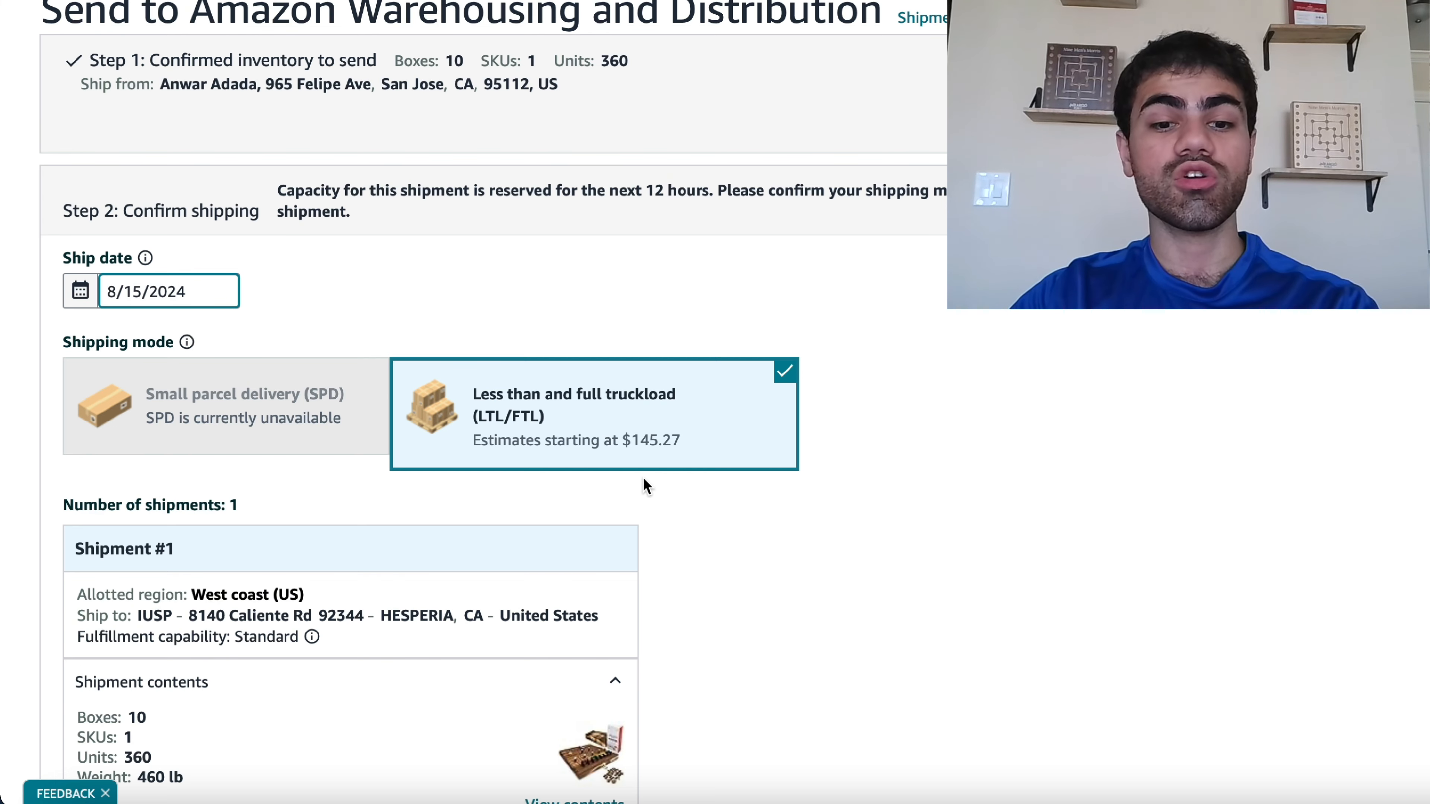
{"action": "scroll", "coordinate": [646, 485], "scroll_direction": "down", "scroll_amount": 5}
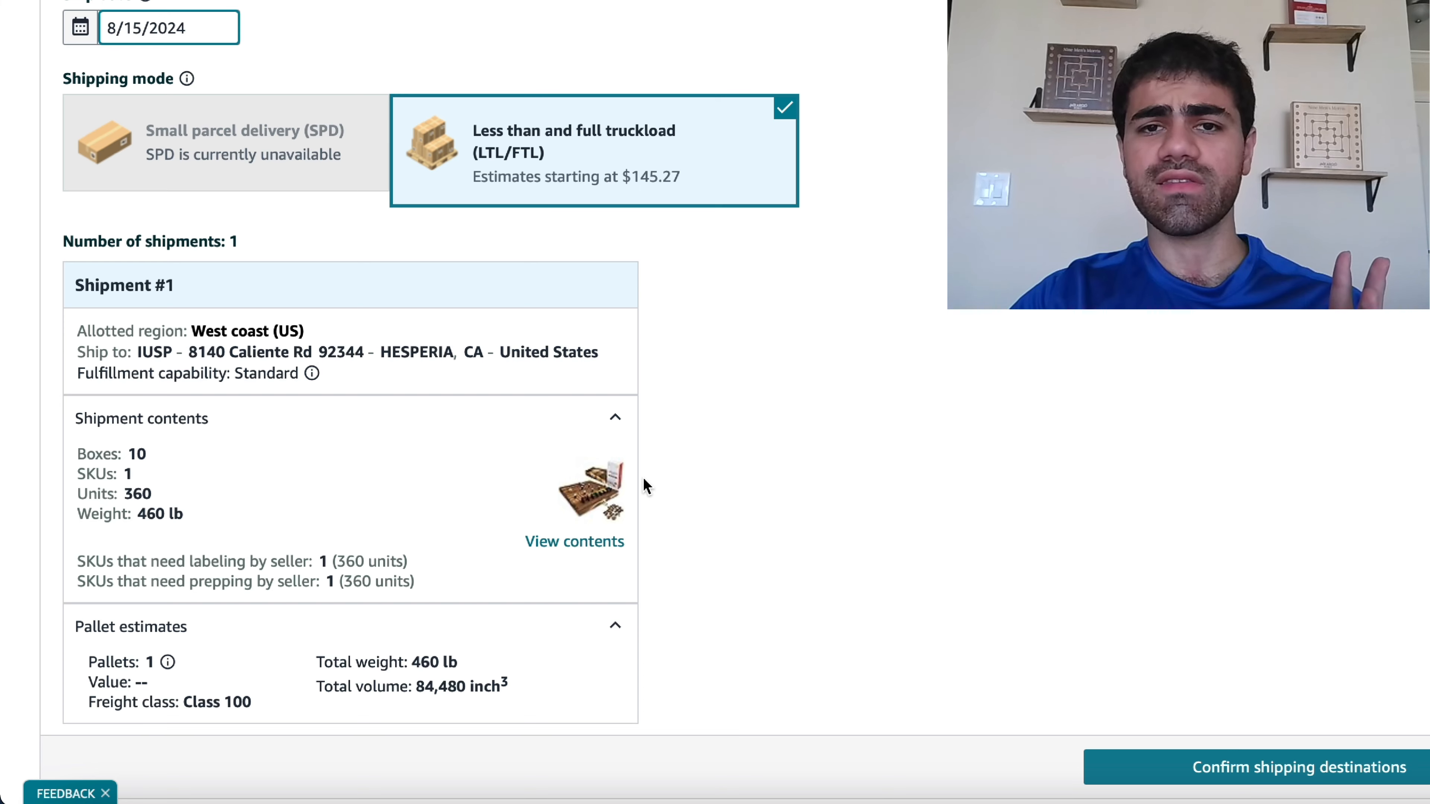
{"action": "scroll", "coordinate": [647, 486], "scroll_direction": "down", "scroll_amount": 2}
{"action": "left_click", "coordinate": [1272, 682]}
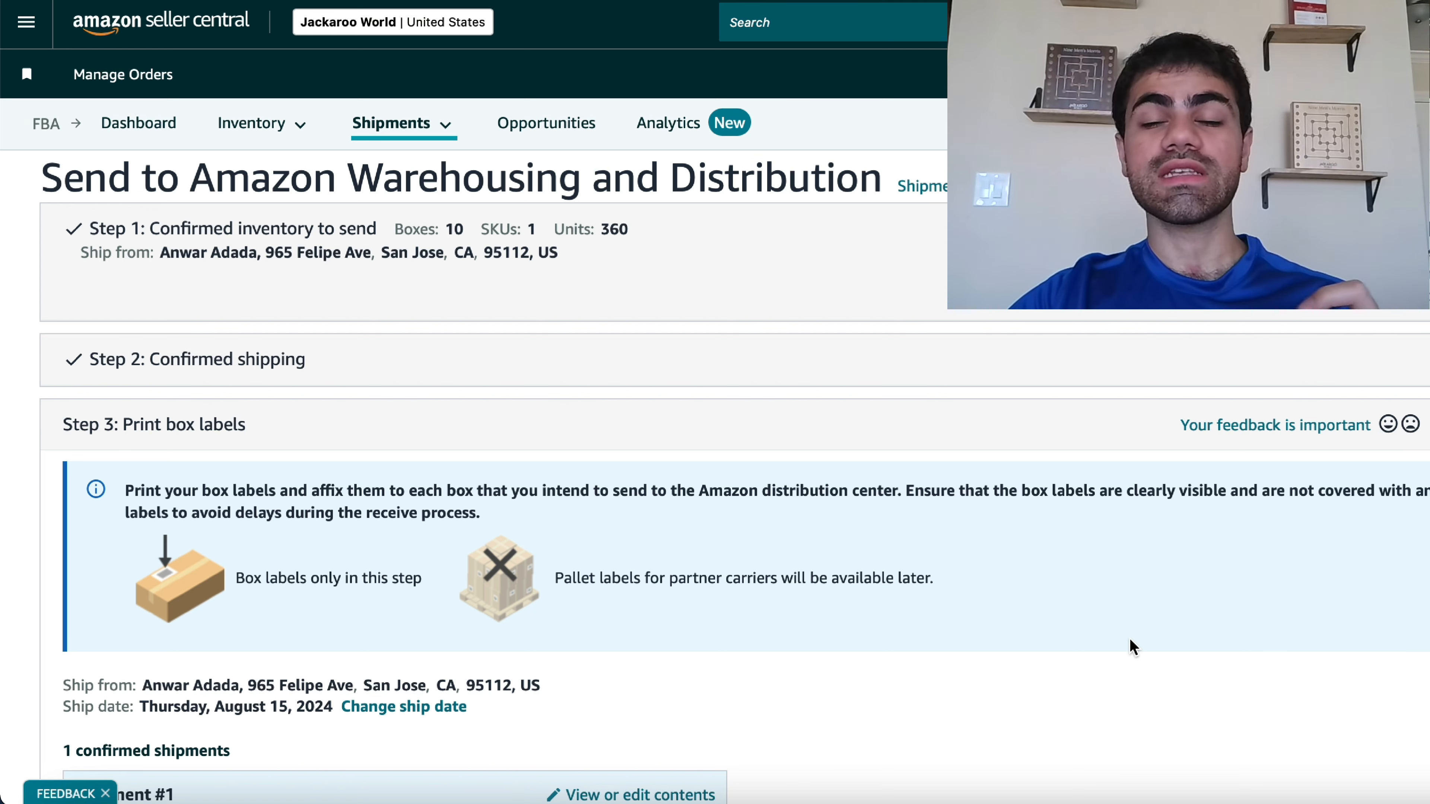
- Print the box labels at one label per A4 paper and review the generated label PDF
{"action": "scroll", "coordinate": [1129, 637], "scroll_direction": "down", "scroll_amount": 9}
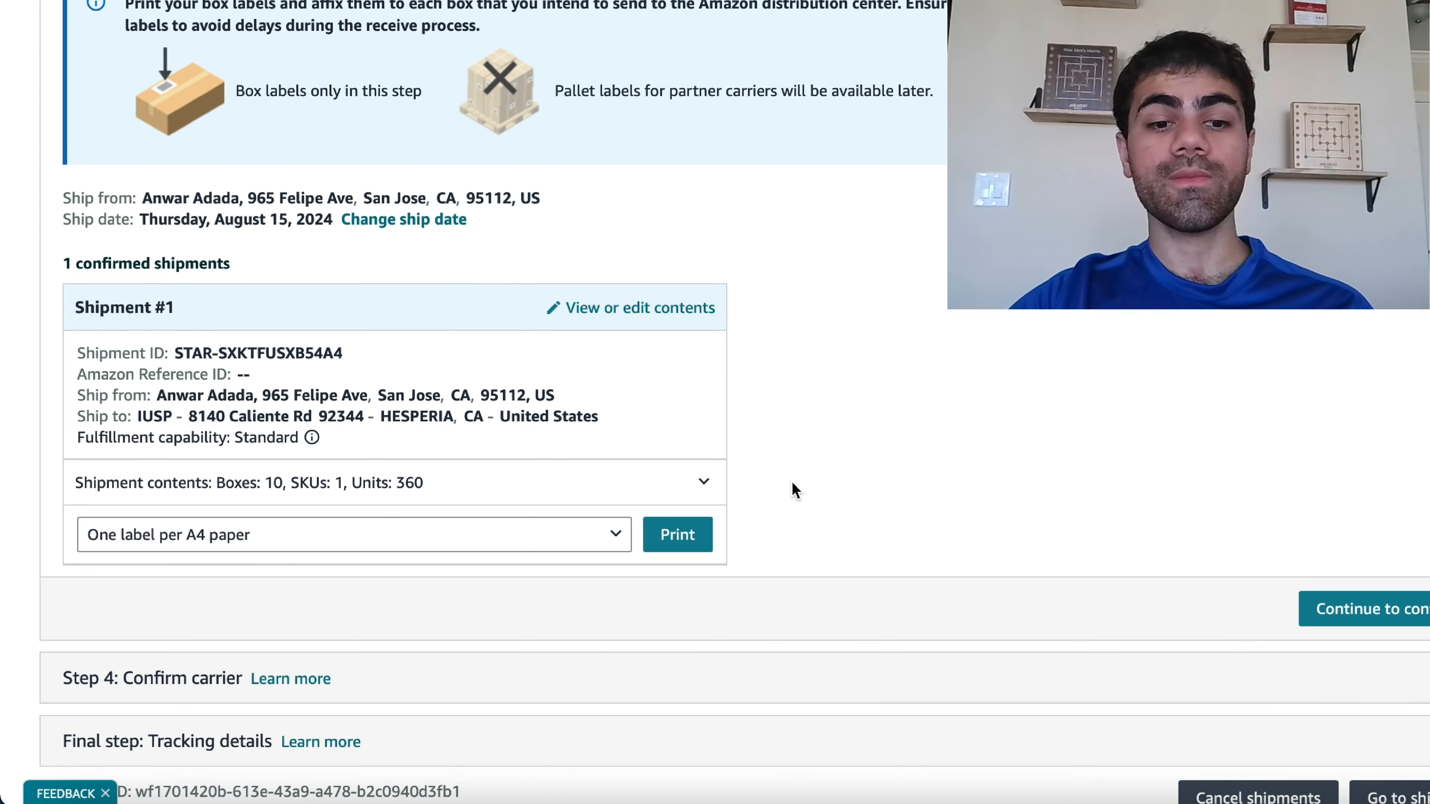
{"action": "left_click", "coordinate": [679, 537]}
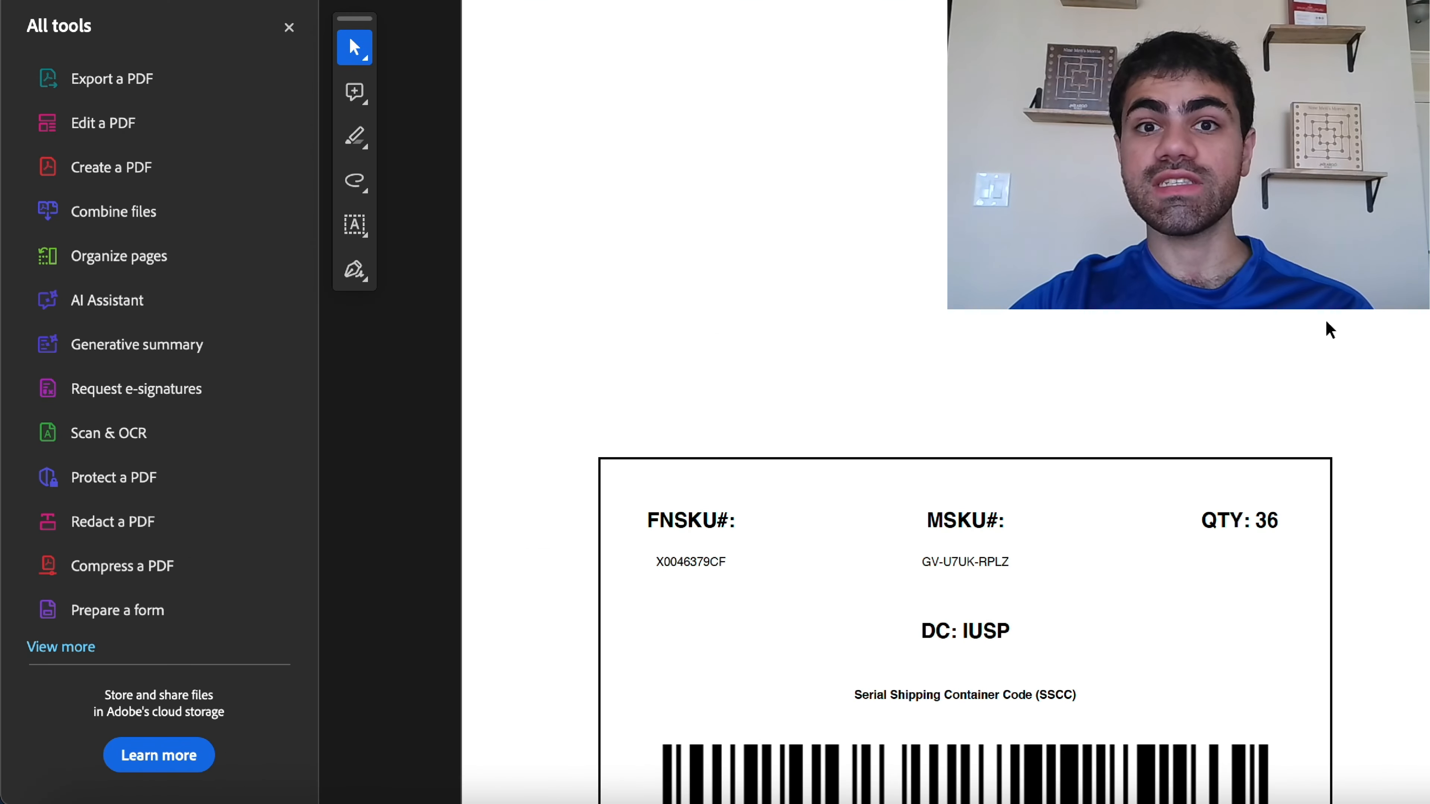
{"action": "scroll", "coordinate": [1327, 332], "scroll_direction": "down", "scroll_amount": 15}
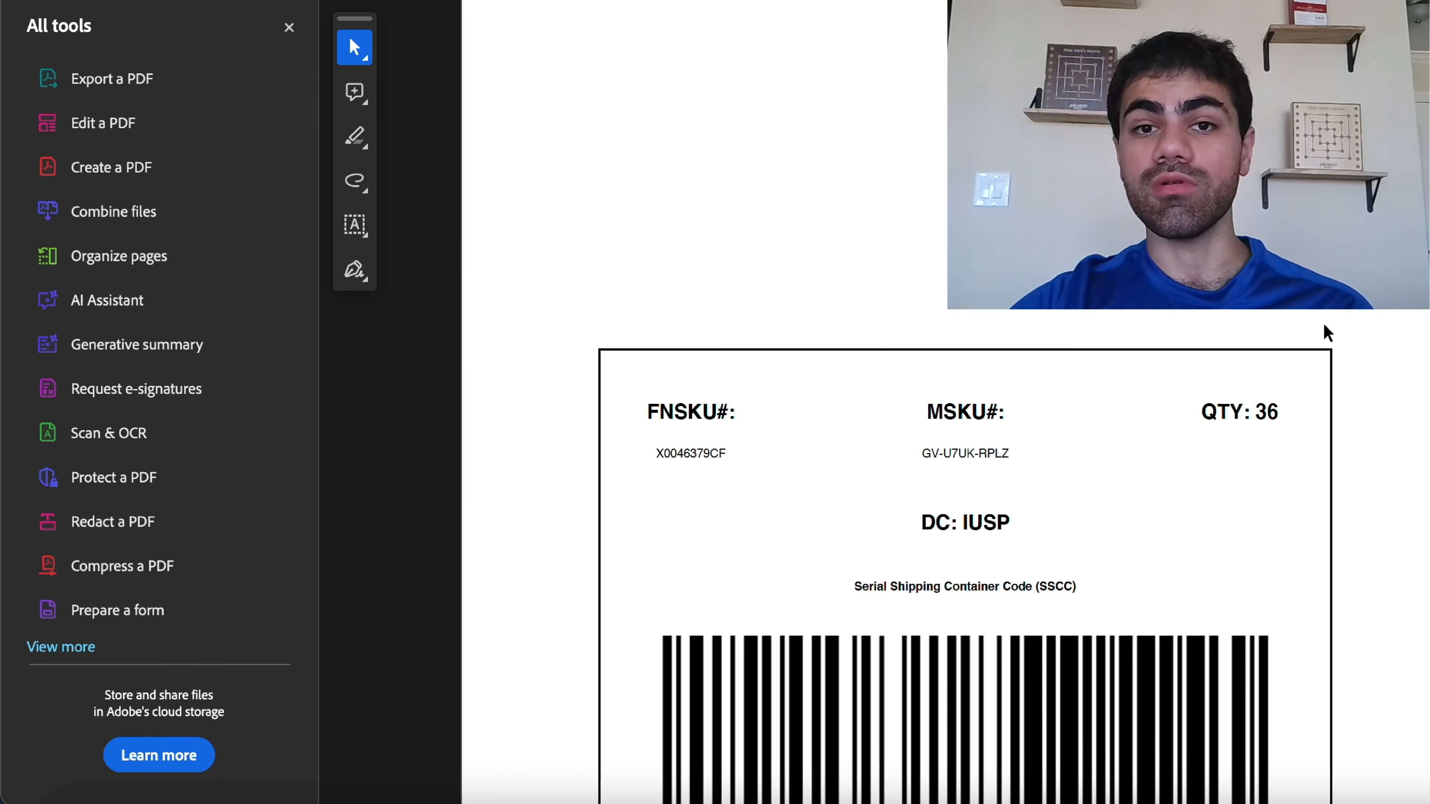
{"action": "scroll", "coordinate": [1322, 326], "scroll_direction": "down", "scroll_amount": 15}
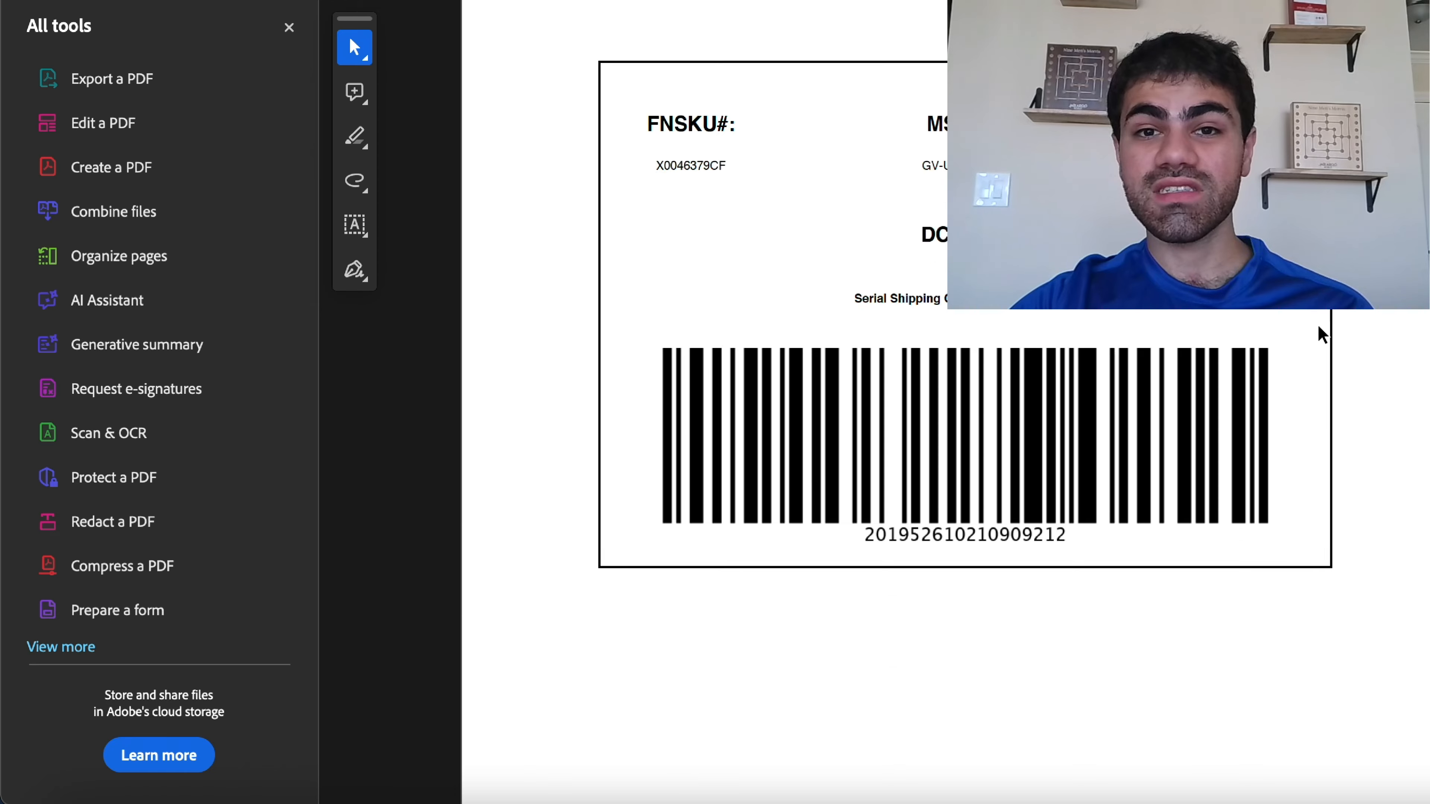
{"action": "scroll", "coordinate": [1323, 334], "scroll_direction": "down", "scroll_amount": 10}
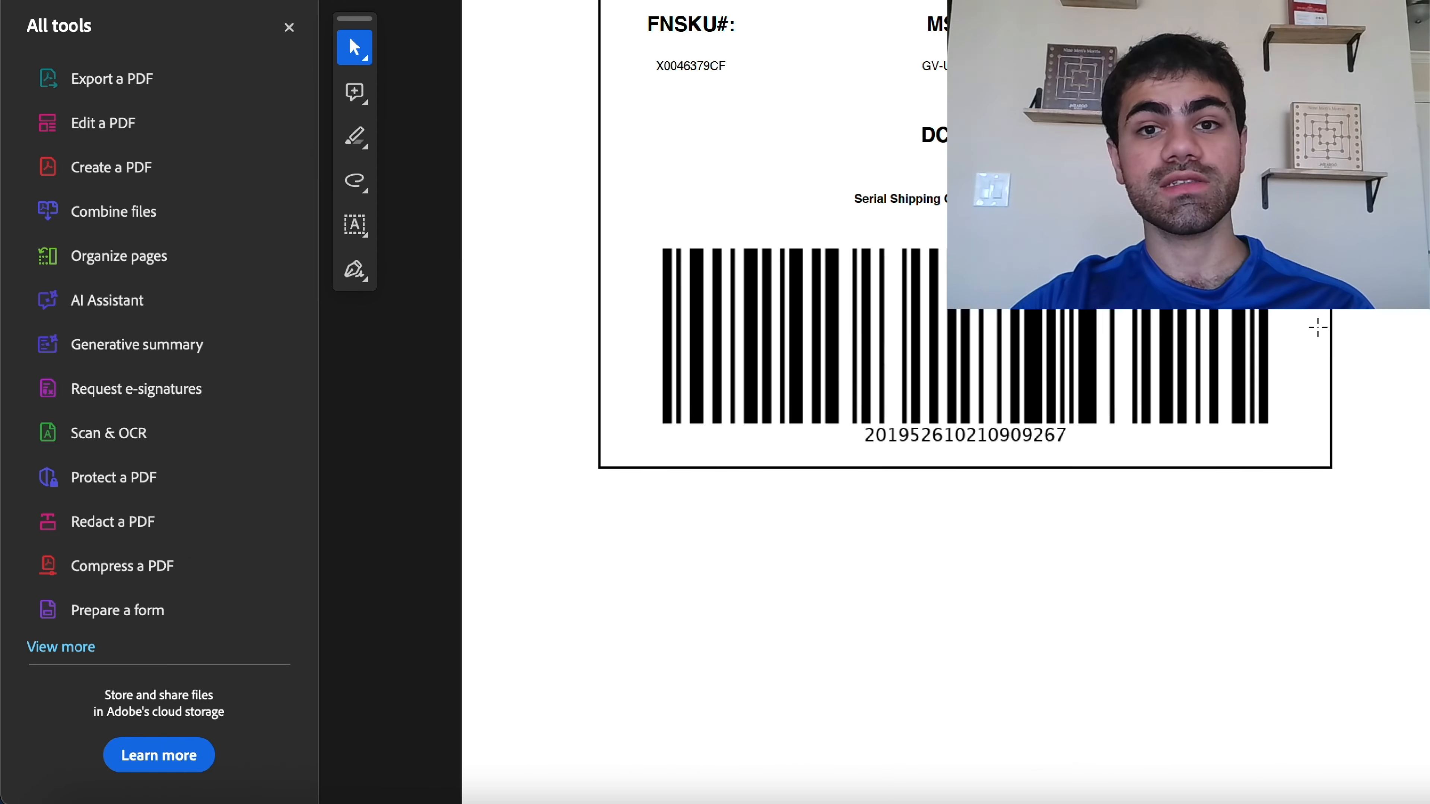
{"action": "scroll", "coordinate": [1324, 336], "scroll_direction": "down", "scroll_amount": 15}
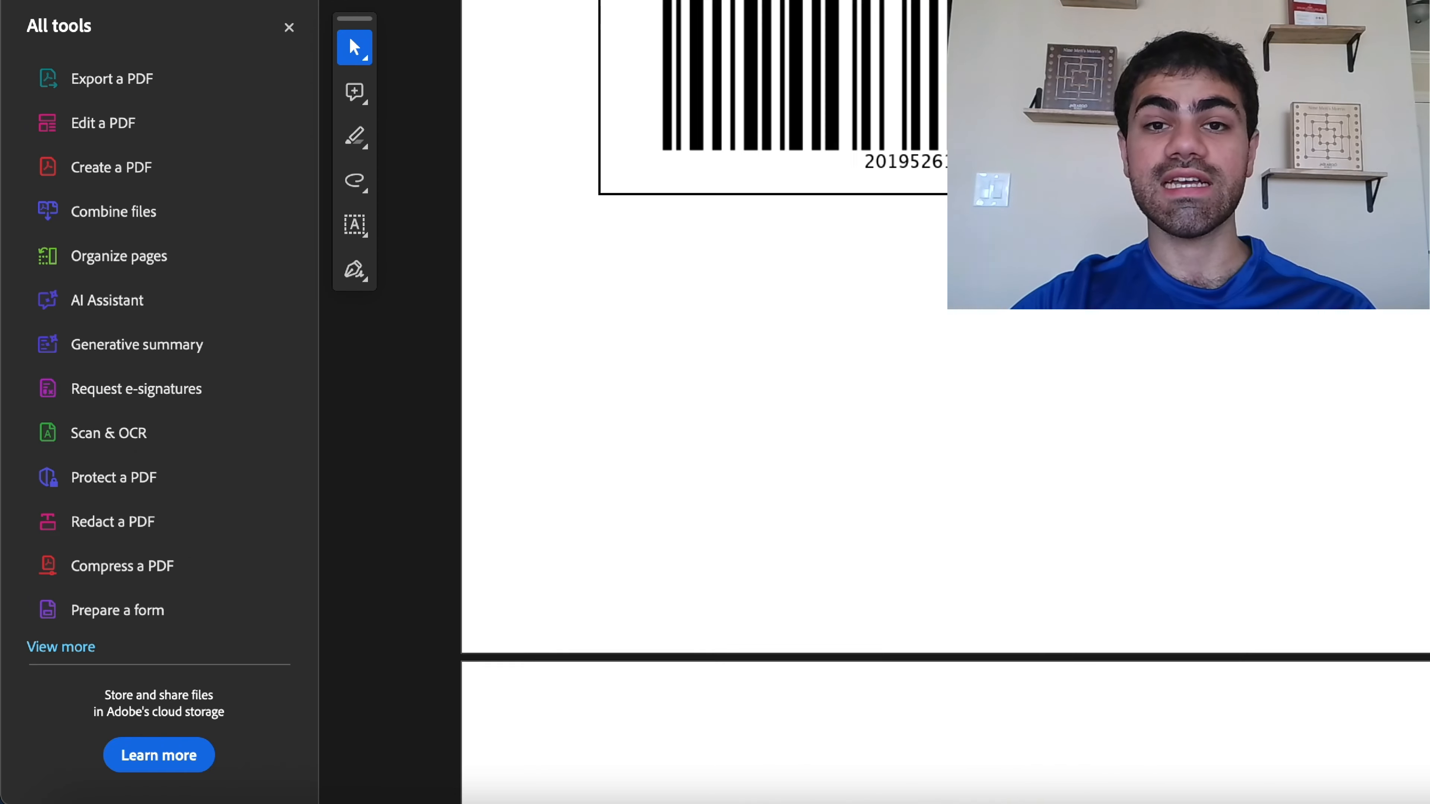
{"action": "scroll", "coordinate": [1324, 336], "scroll_direction": "down", "scroll_amount": 15}
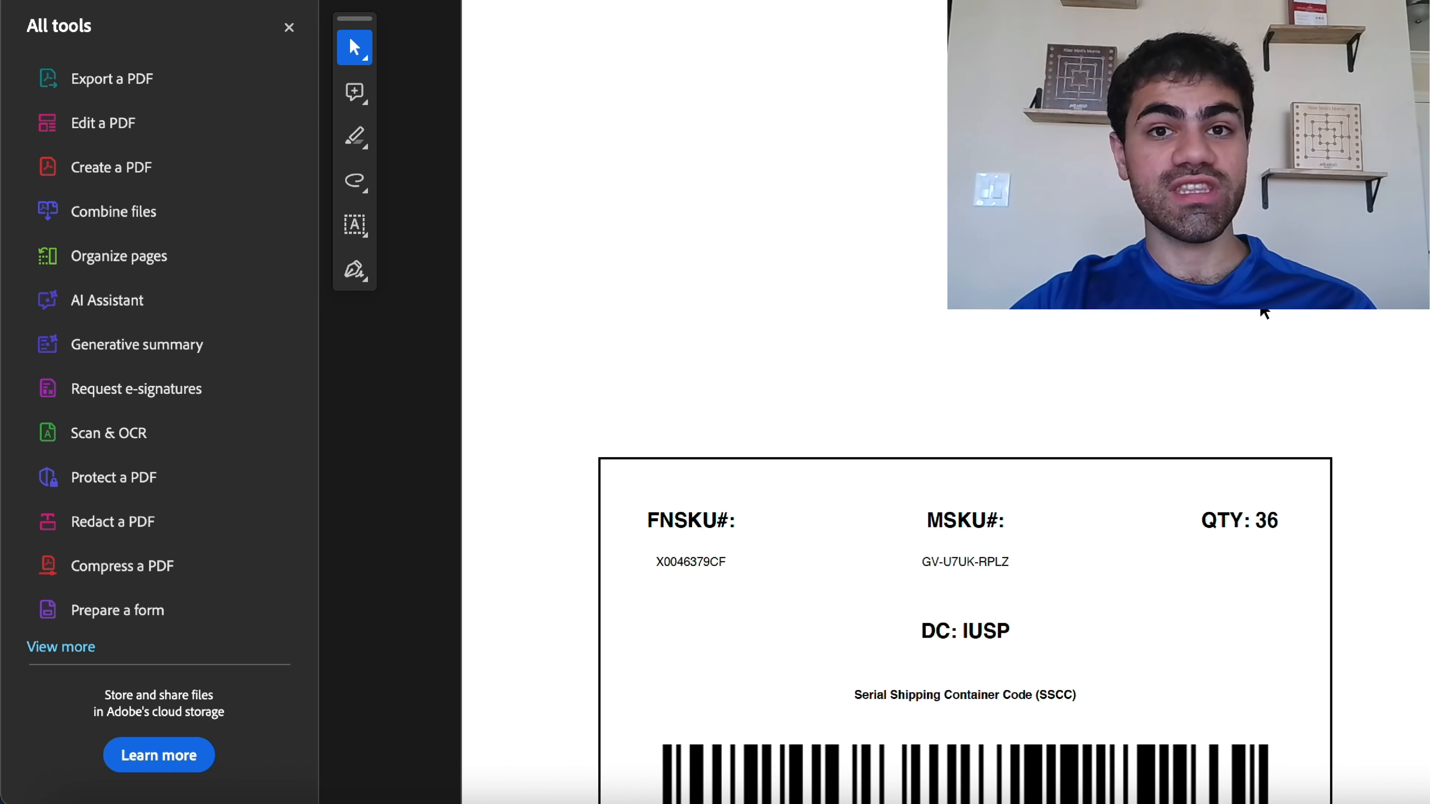
{"action": "left_click", "coordinate": [188, 802]}
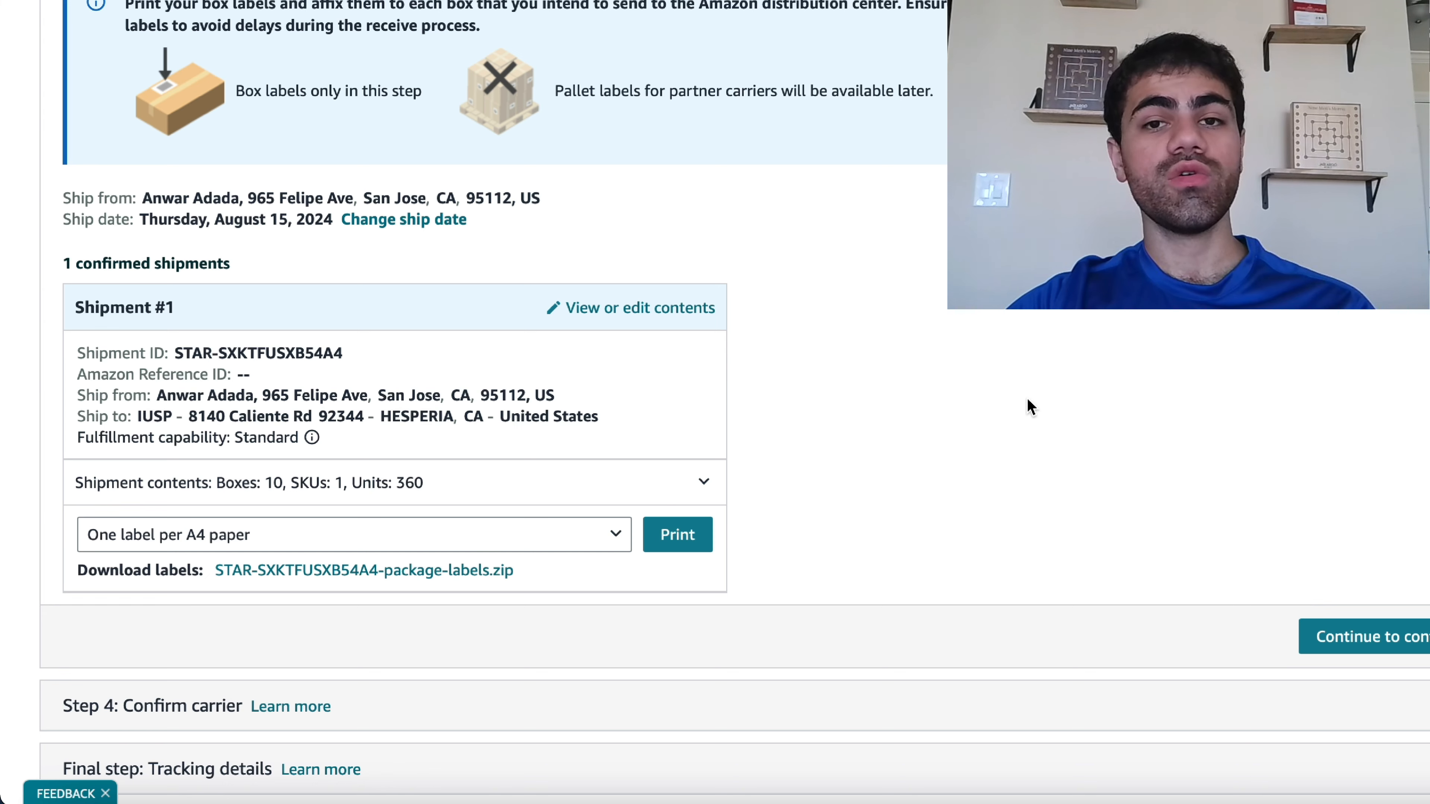
- Continue to the carrier step and choose the Amazon partnered carrier
{"action": "left_click", "coordinate": [1351, 636]}
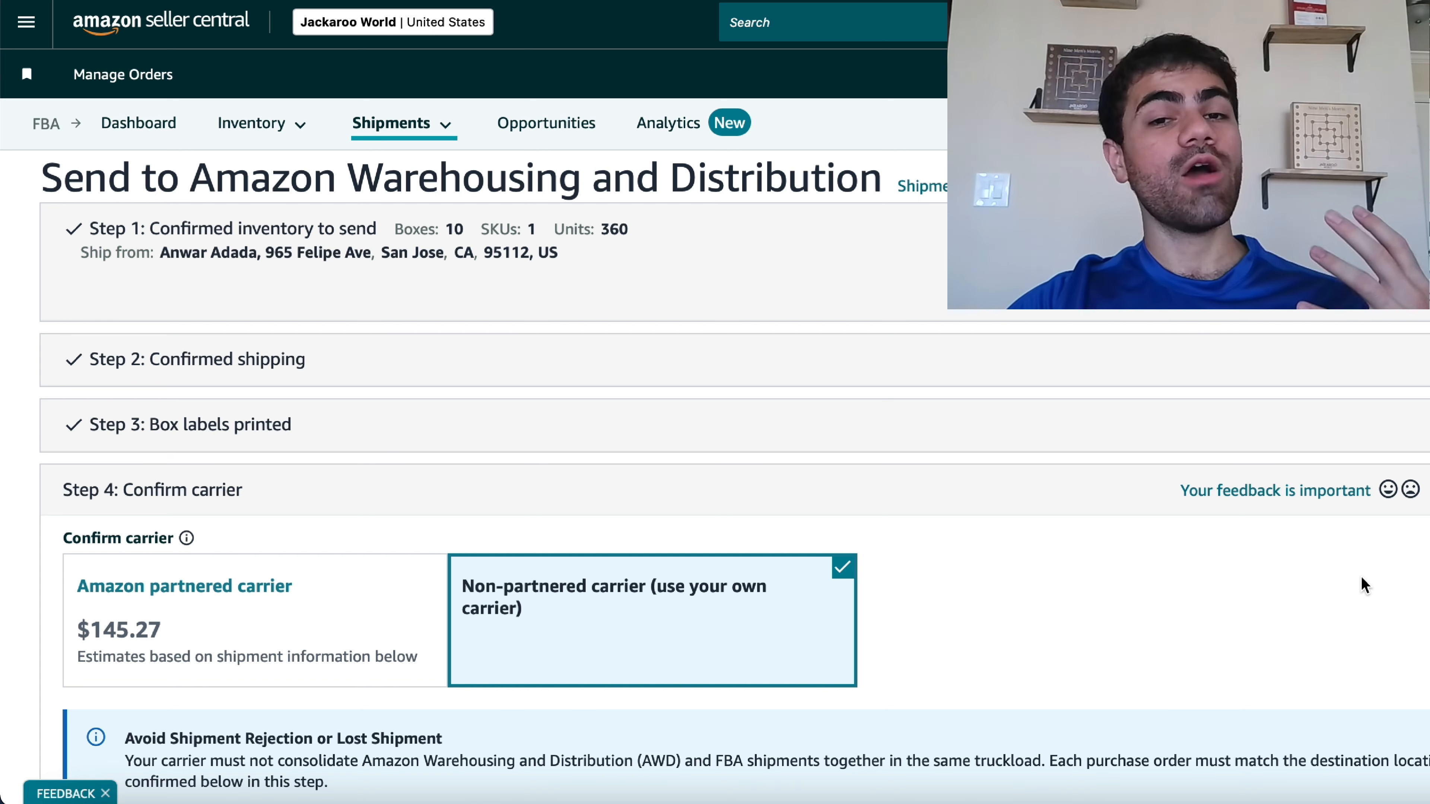
{"action": "left_click", "coordinate": [211, 622]}
{"action": "scroll", "coordinate": [410, 414], "scroll_direction": "down", "scroll_amount": 9}
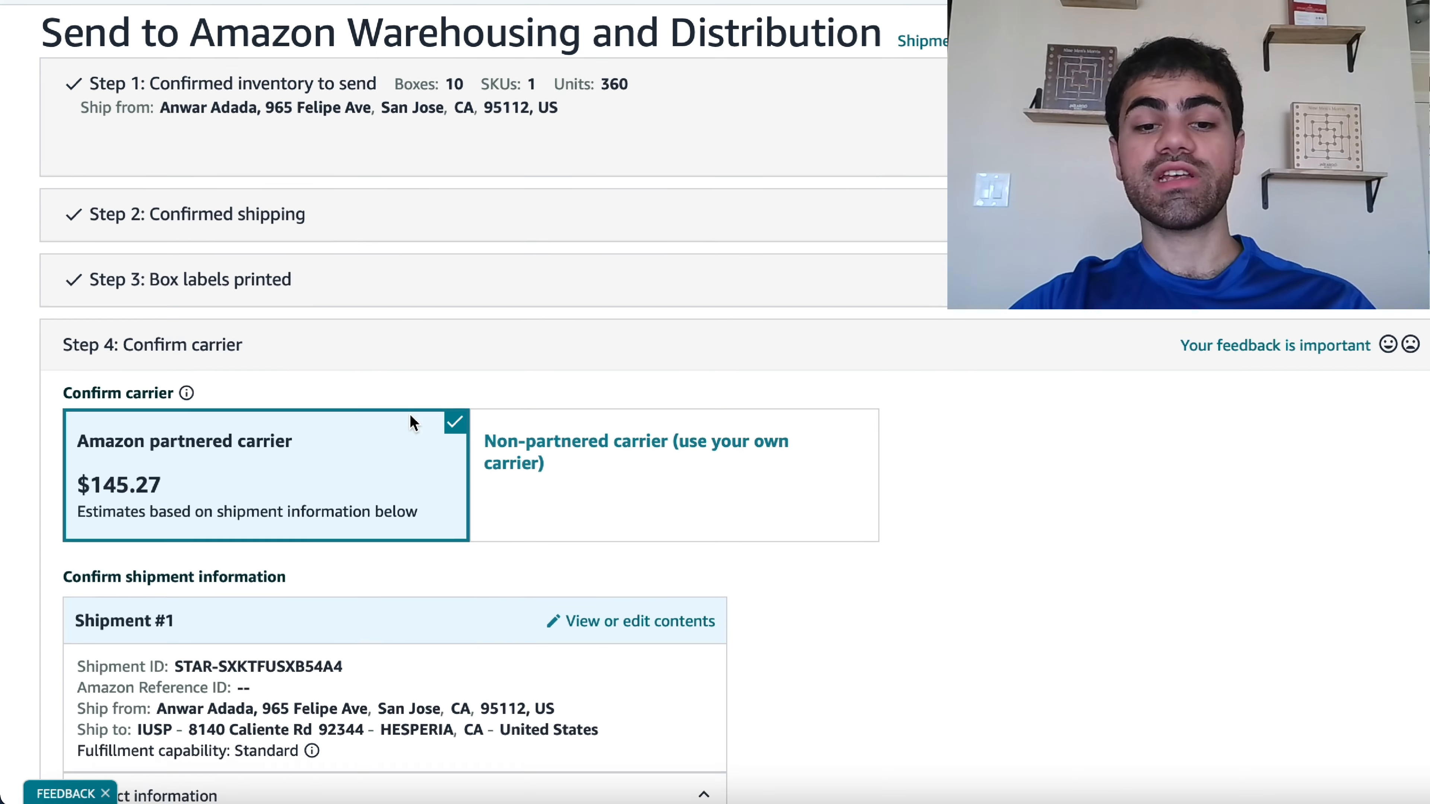
- Add the existing seller contact as the shipment's contact information
{"action": "scroll", "coordinate": [408, 417], "scroll_direction": "up", "scroll_amount": 1}
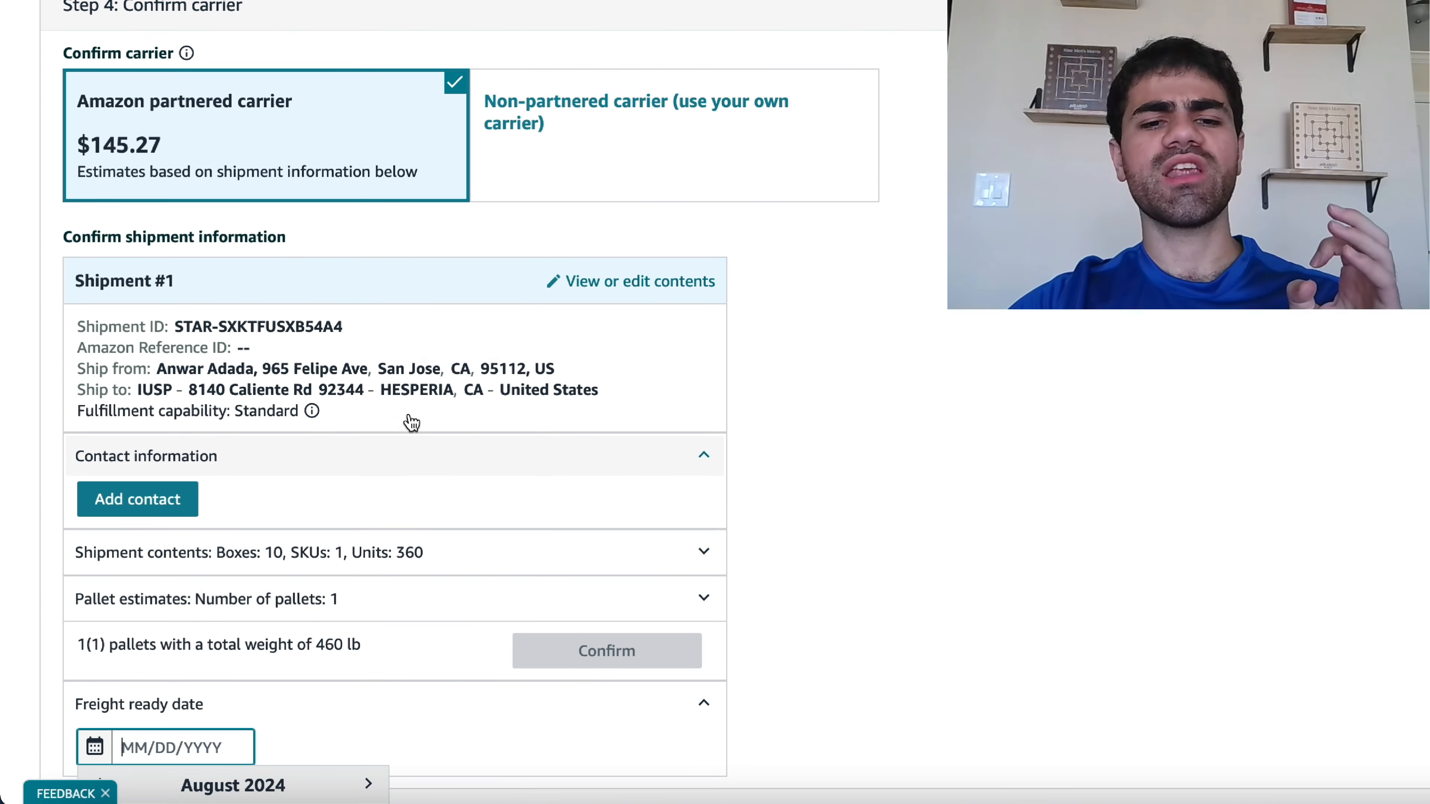
{"action": "scroll", "coordinate": [409, 420], "scroll_direction": "up", "scroll_amount": 2}
{"action": "scroll", "coordinate": [409, 420], "scroll_direction": "down", "scroll_amount": 1}
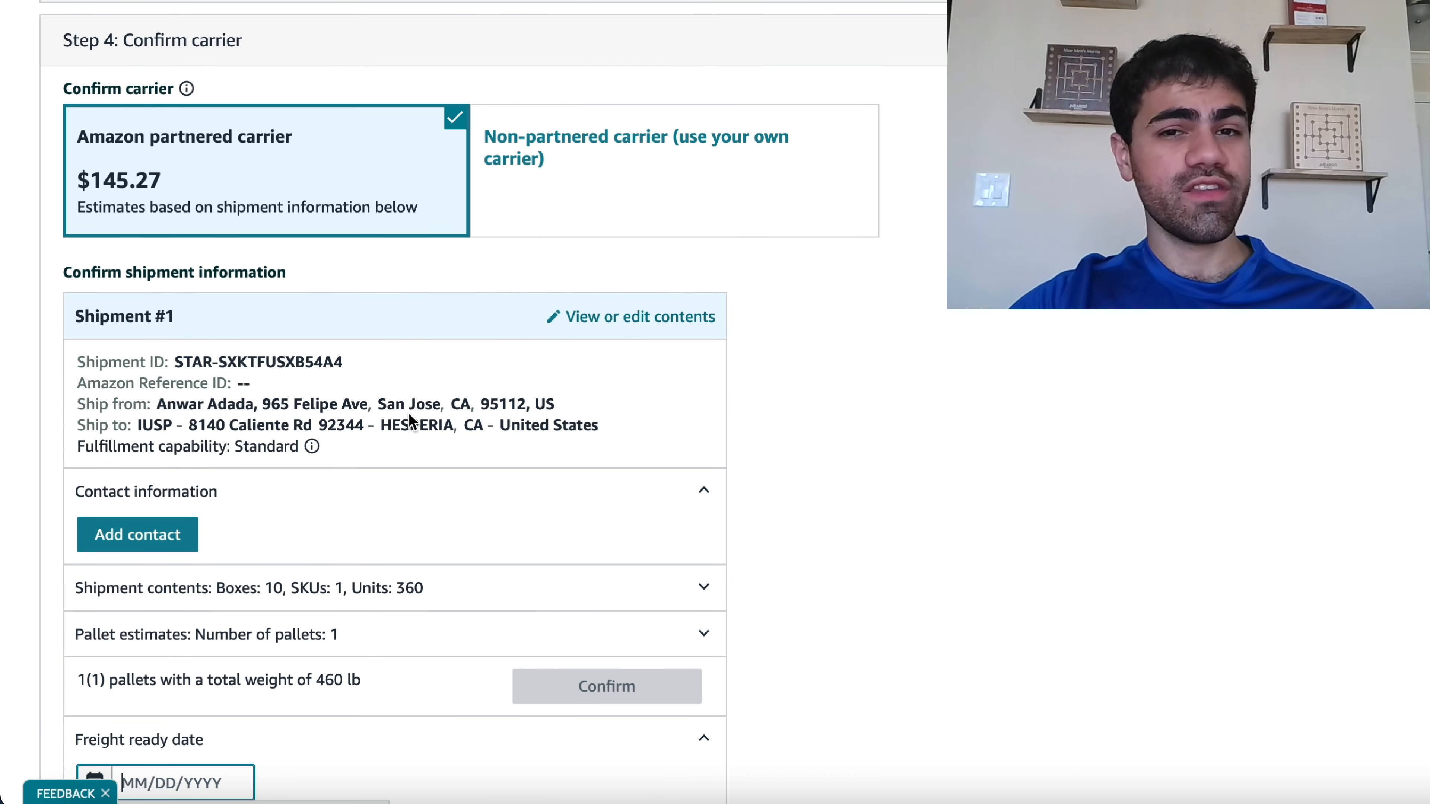
{"action": "scroll", "coordinate": [409, 413], "scroll_direction": "down", "scroll_amount": 4}
{"action": "left_click", "coordinate": [180, 375]}
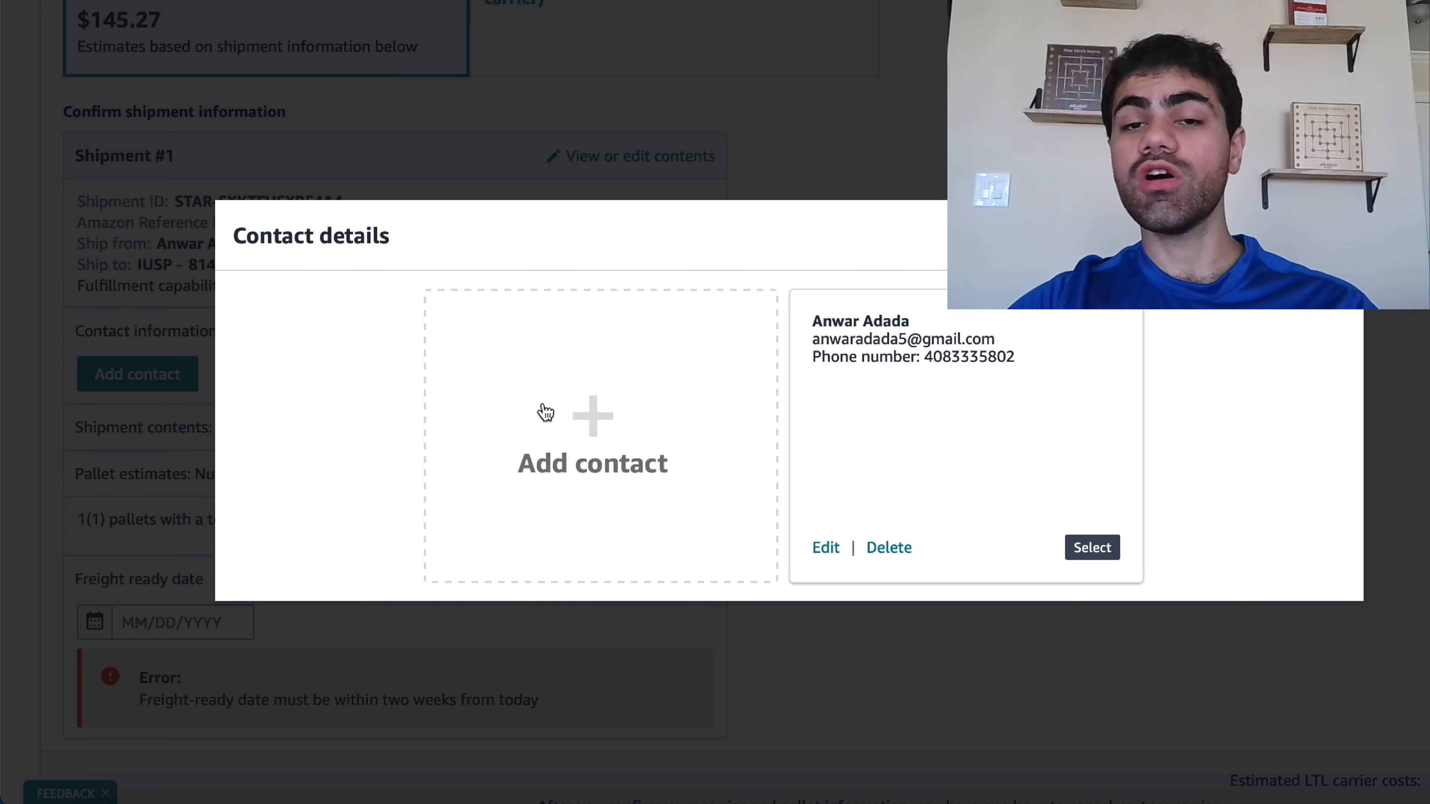
{"action": "left_click", "coordinate": [1092, 555]}
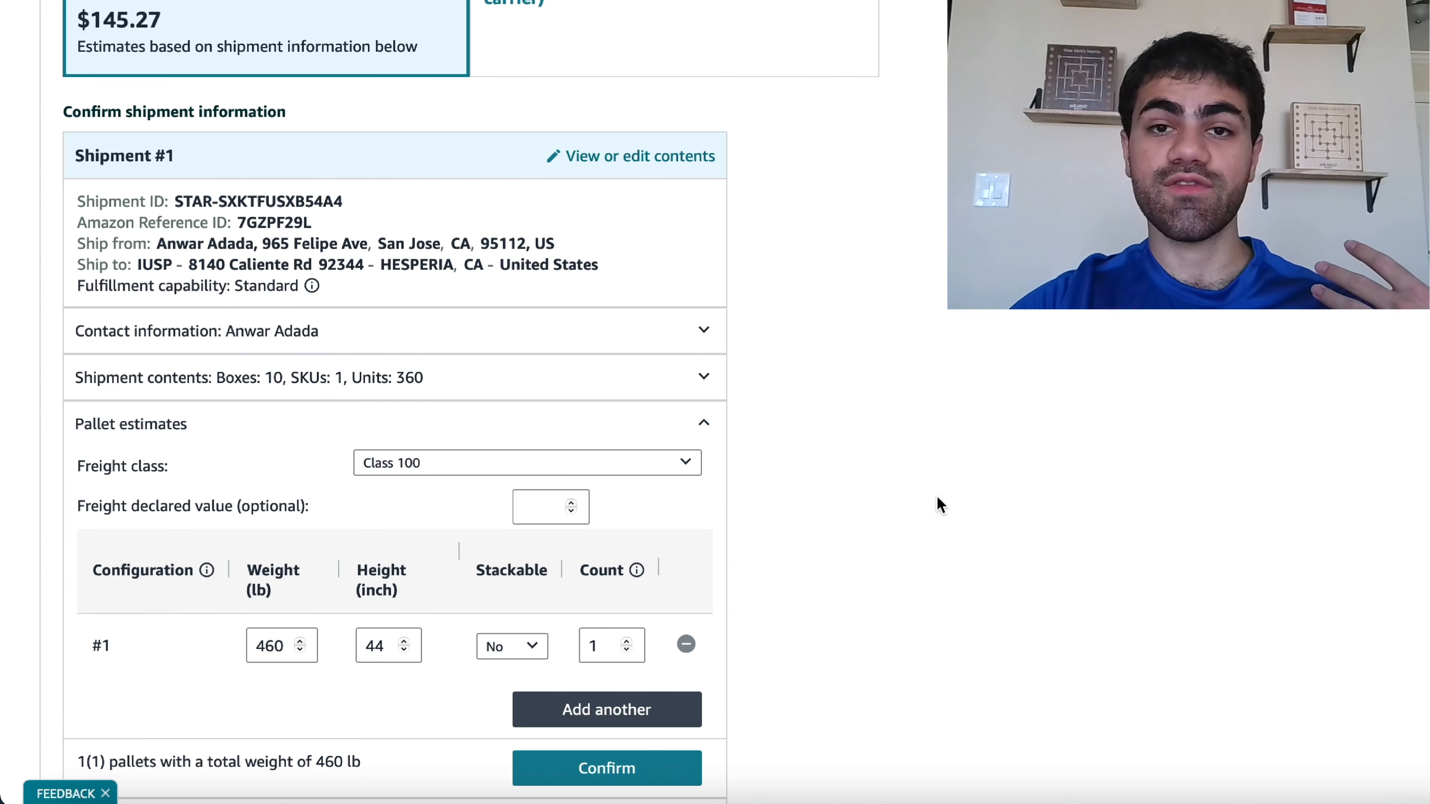
- Set the pallet height to 48 inches and confirm the pallet estimates
{"action": "scroll", "coordinate": [793, 445], "scroll_direction": "down", "scroll_amount": 2}
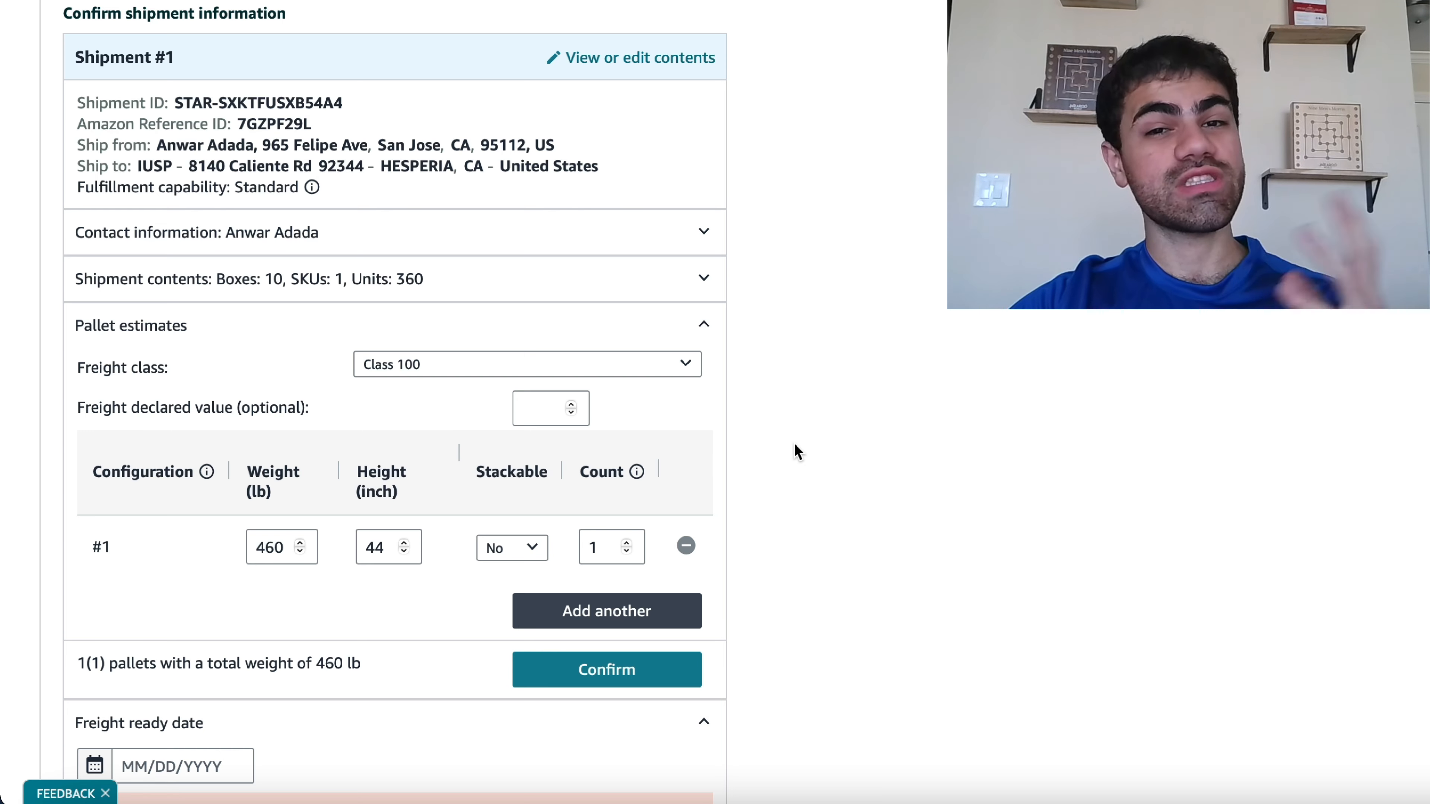
{"action": "left_click", "coordinate": [694, 375]}
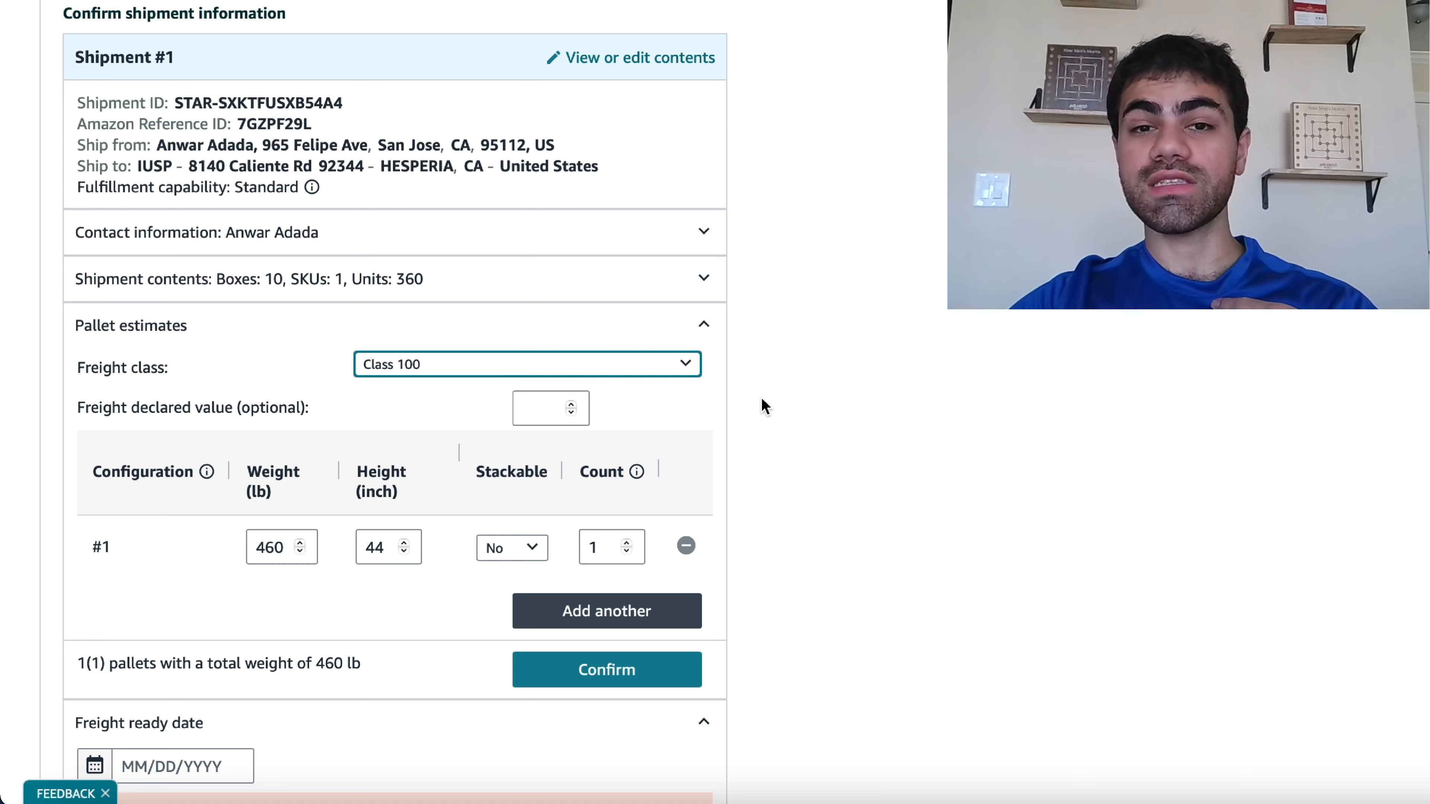
{"action": "scroll", "coordinate": [767, 404], "scroll_direction": "down", "scroll_amount": 1}
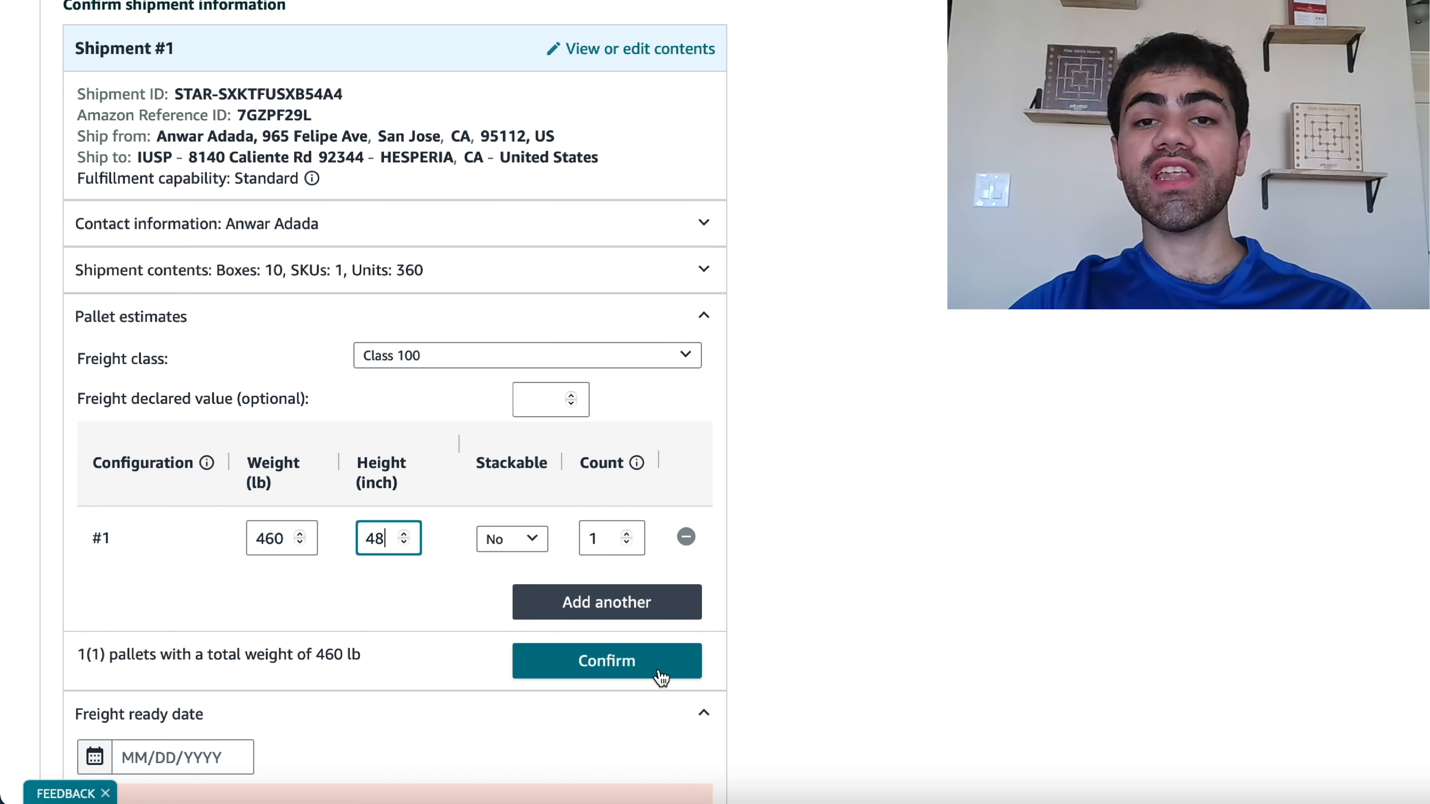
{"action": "left_click", "coordinate": [660, 676]}
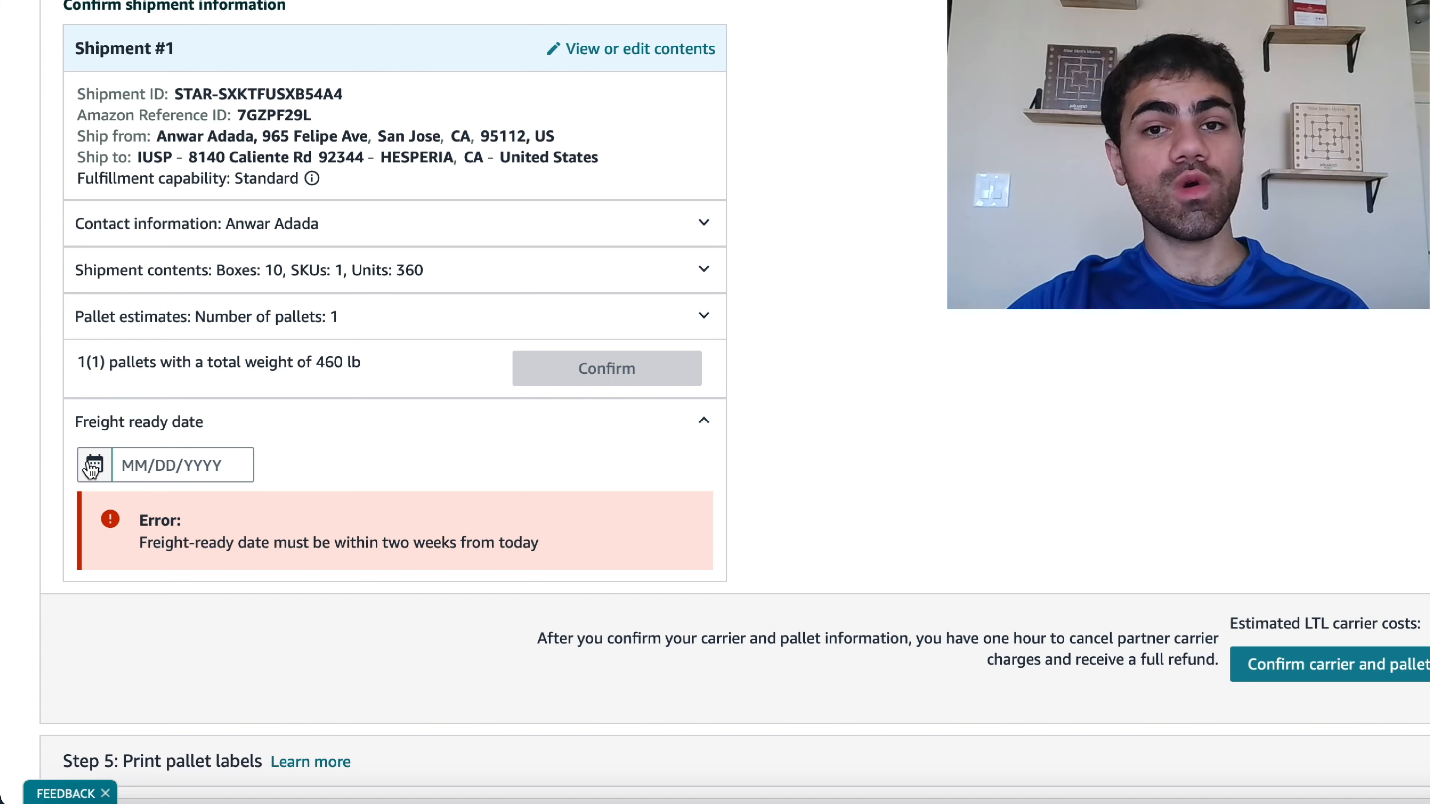
- Set the freight ready date to 08/15/2024 and confirm the carrier and pallet information
{"action": "left_click", "coordinate": [92, 468]}
{"action": "left_click", "coordinate": [276, 642]}
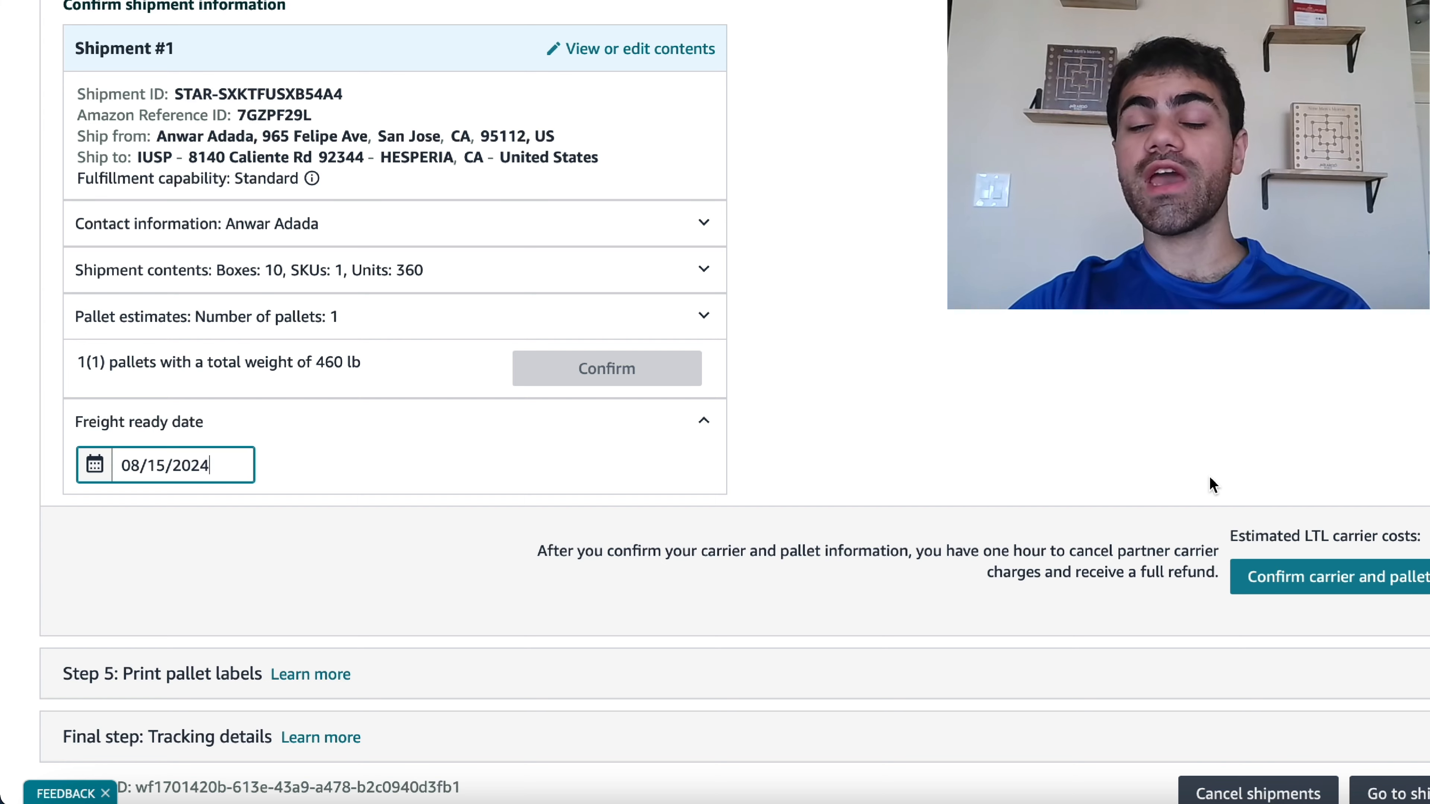
{"action": "left_click", "coordinate": [1283, 588]}
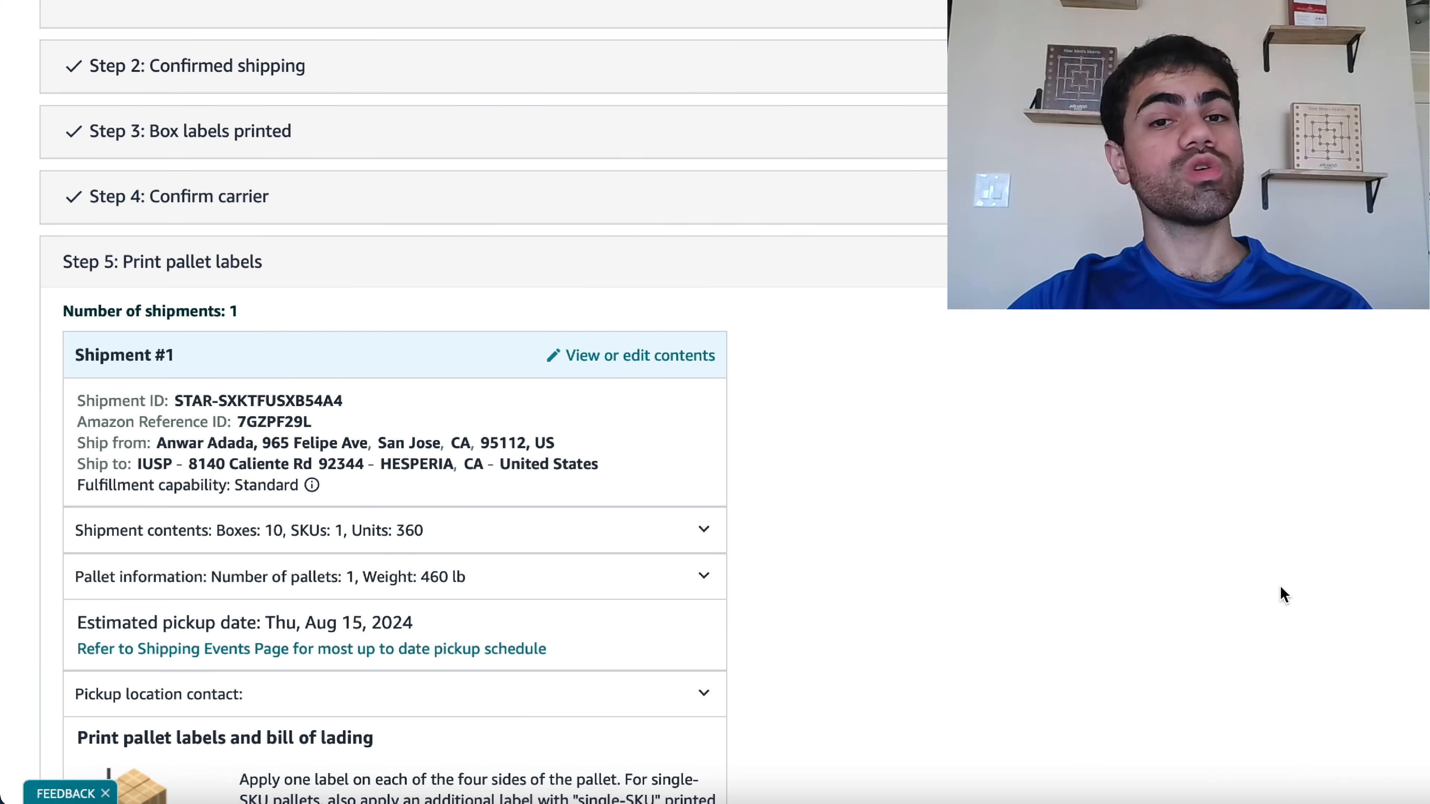
- Print the pallet labels in 3-1/3" X 4" (US Letter) format and review the label PDF
{"action": "scroll", "coordinate": [856, 578], "scroll_direction": "down", "scroll_amount": 6}
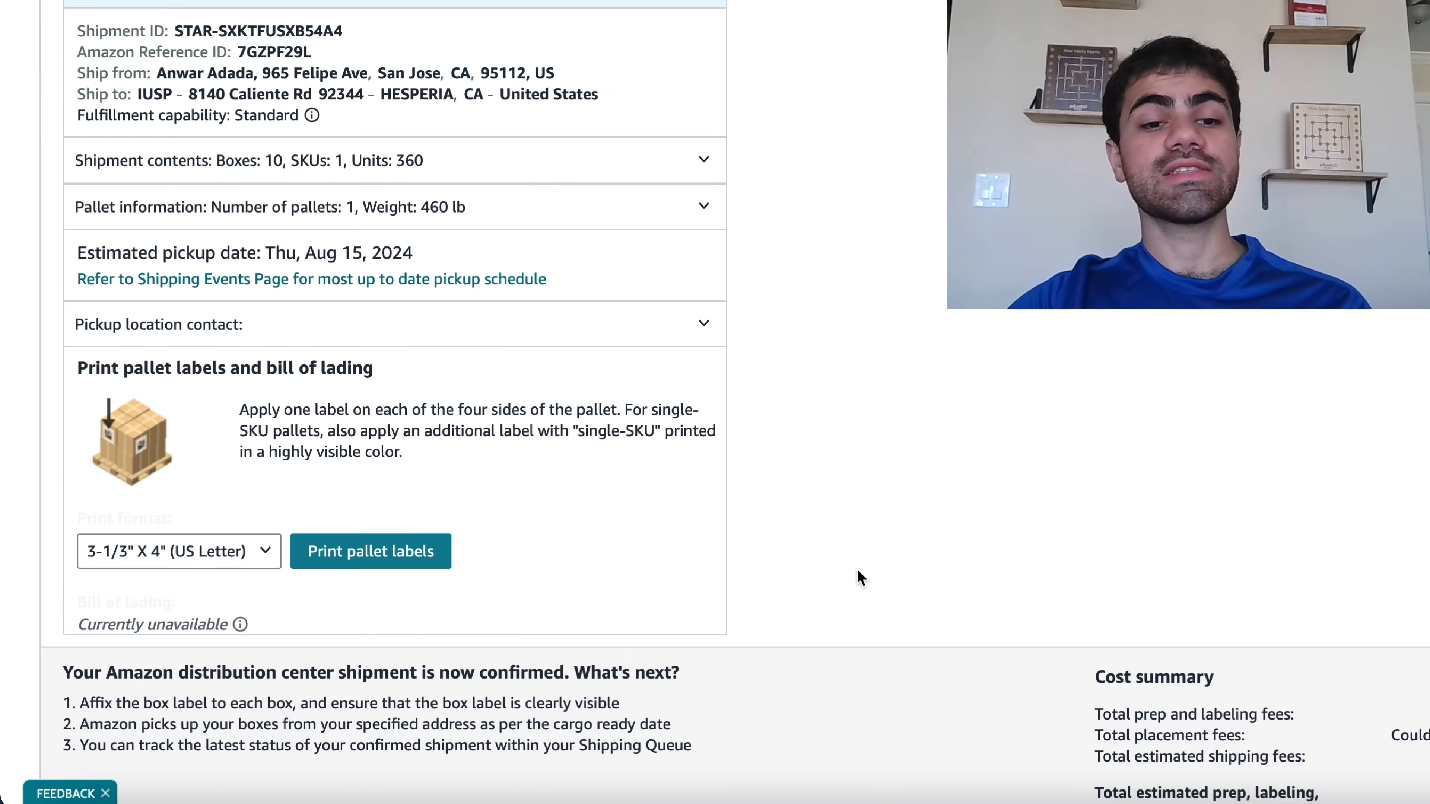
{"action": "scroll", "coordinate": [857, 570], "scroll_direction": "up", "scroll_amount": 3}
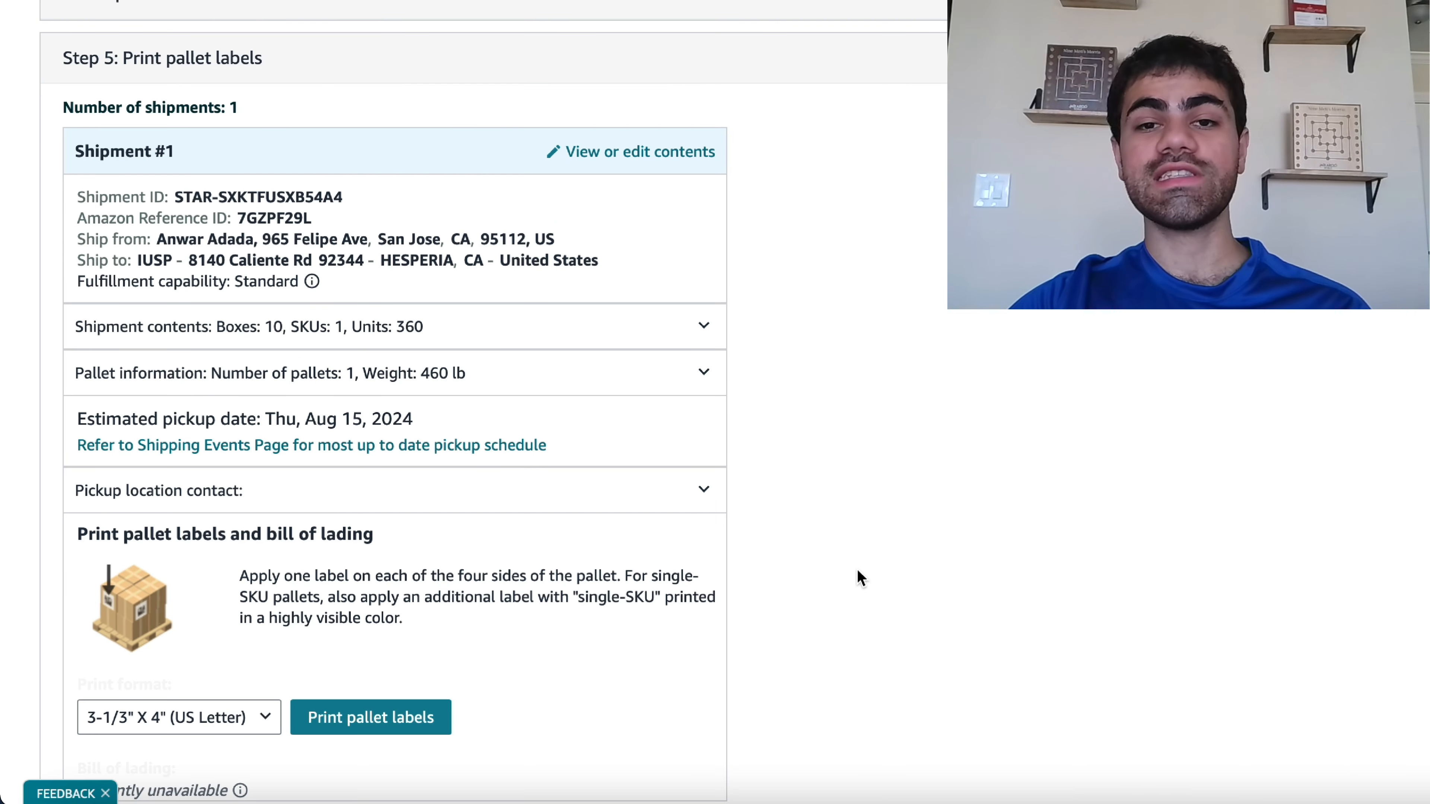
{"action": "scroll", "coordinate": [857, 569], "scroll_direction": "down", "scroll_amount": 1}
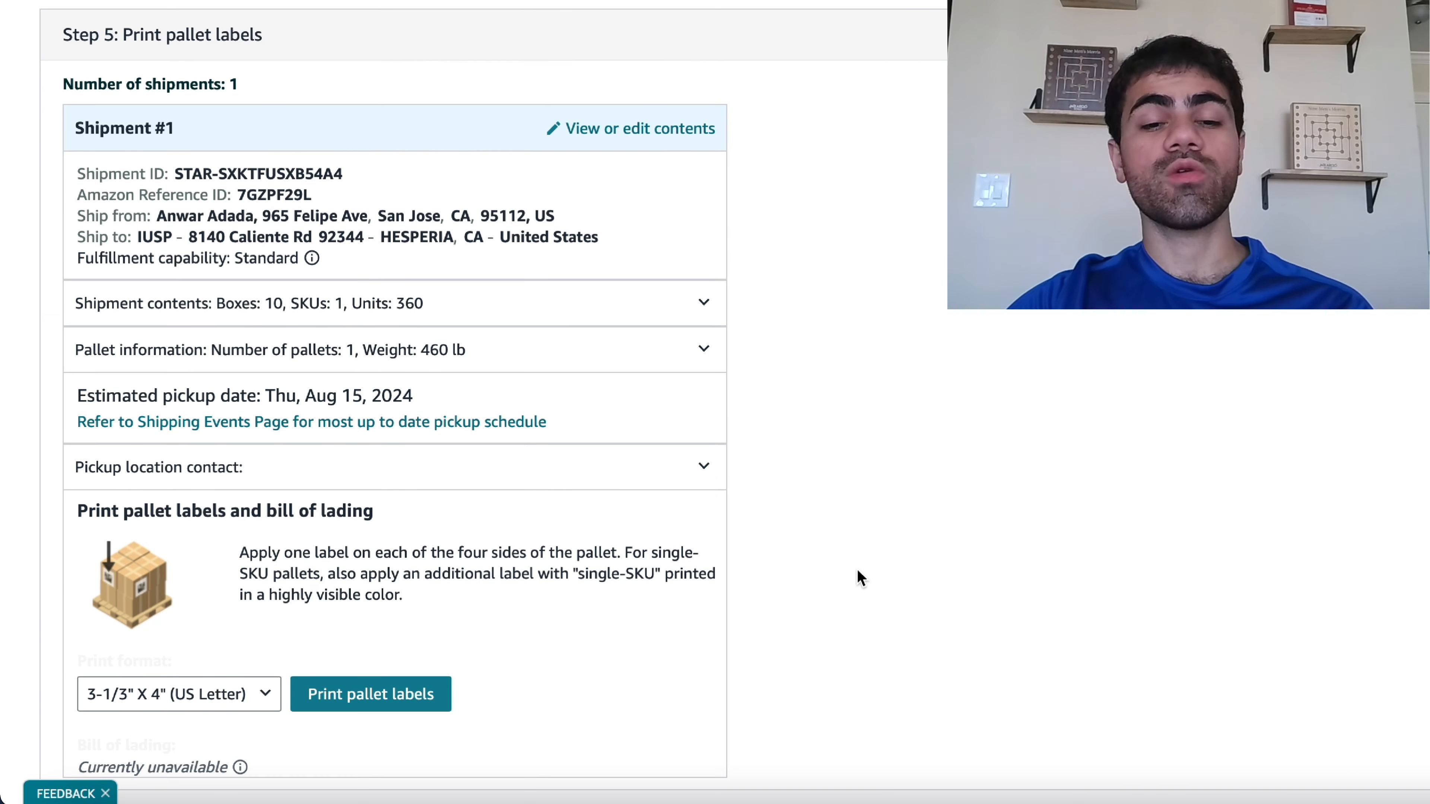
{"action": "left_click", "coordinate": [439, 695]}
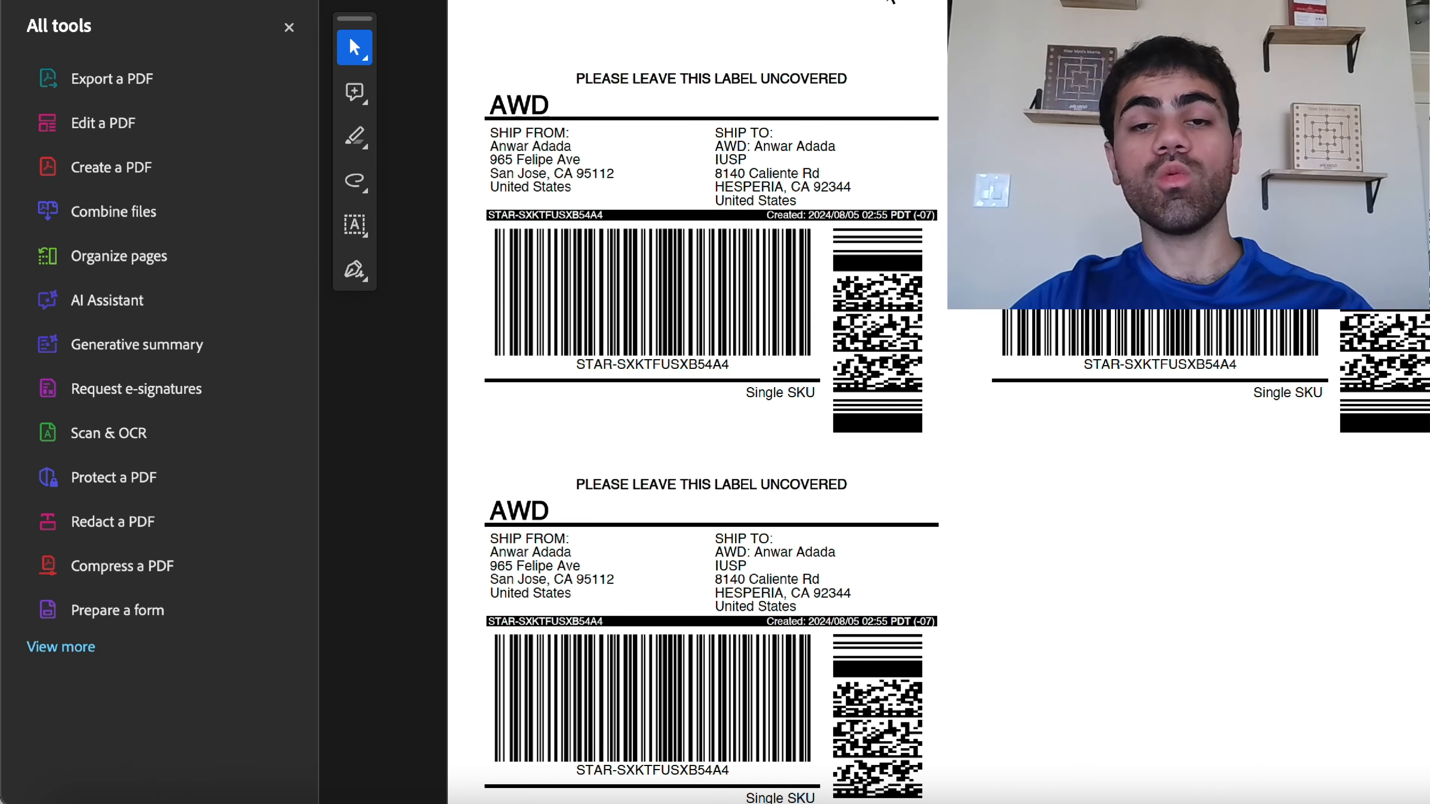
{"action": "scroll", "coordinate": [712, 428], "scroll_direction": "down", "scroll_amount": 5}
{"action": "scroll", "coordinate": [711, 428], "scroll_direction": "up", "scroll_amount": 5}
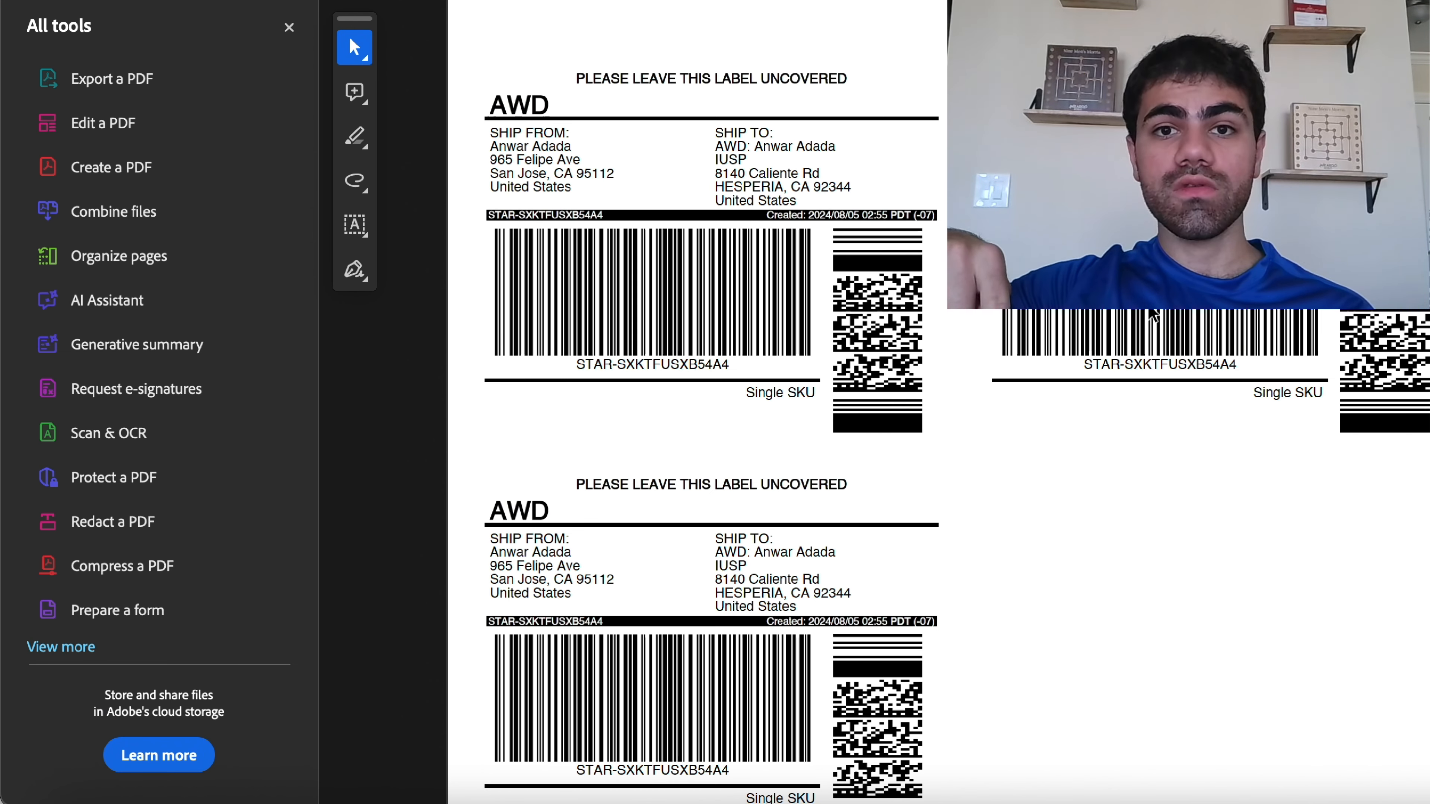
{"action": "scroll", "coordinate": [1153, 316], "scroll_direction": "down", "scroll_amount": 1}
{"action": "scroll", "coordinate": [1152, 316], "scroll_direction": "up", "scroll_amount": 10}
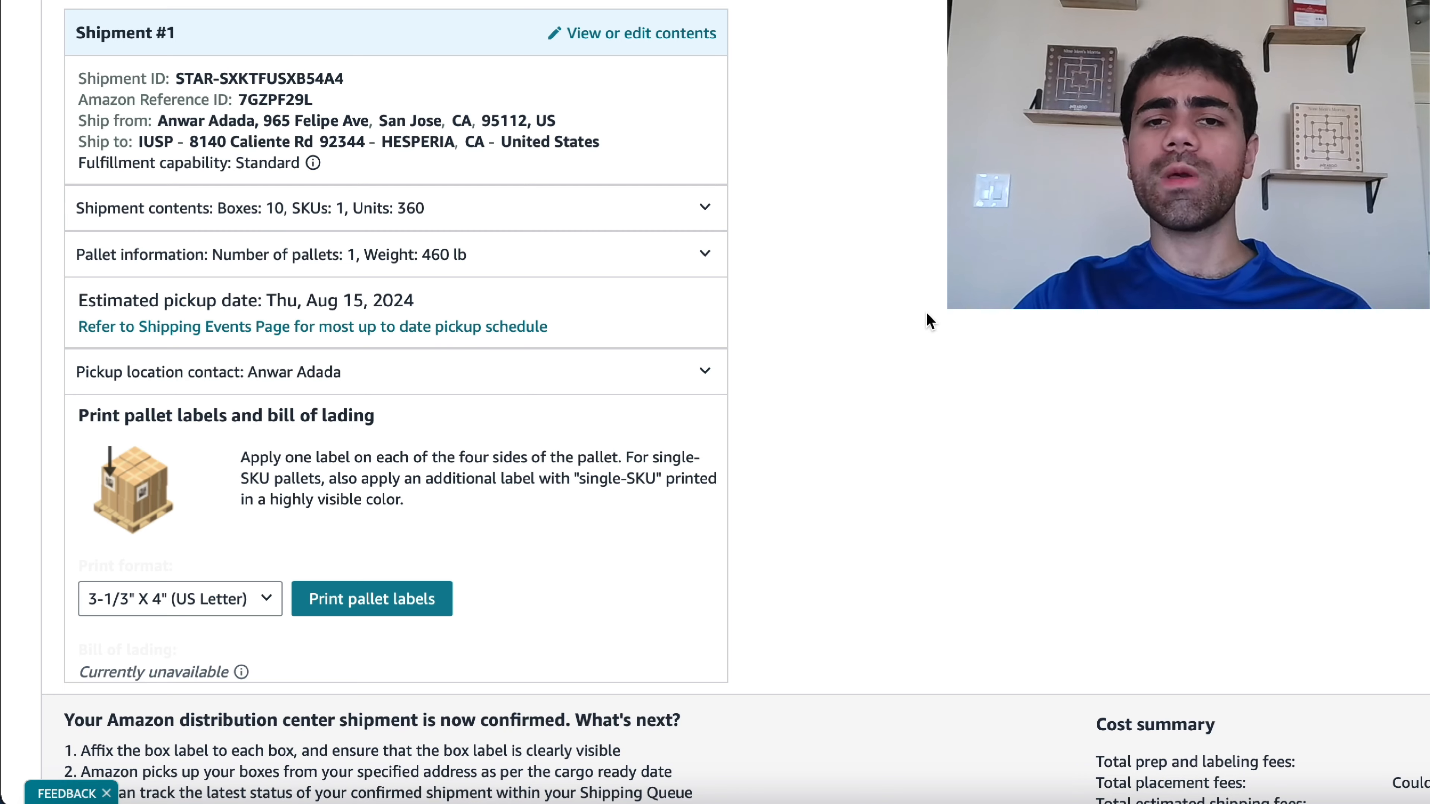
- Review the confirmed shipment's next steps and cost summary, then open its tracking details
{"action": "scroll", "coordinate": [926, 315], "scroll_direction": "down", "scroll_amount": 1}
{"action": "scroll", "coordinate": [926, 314], "scroll_direction": "down", "scroll_amount": 5}
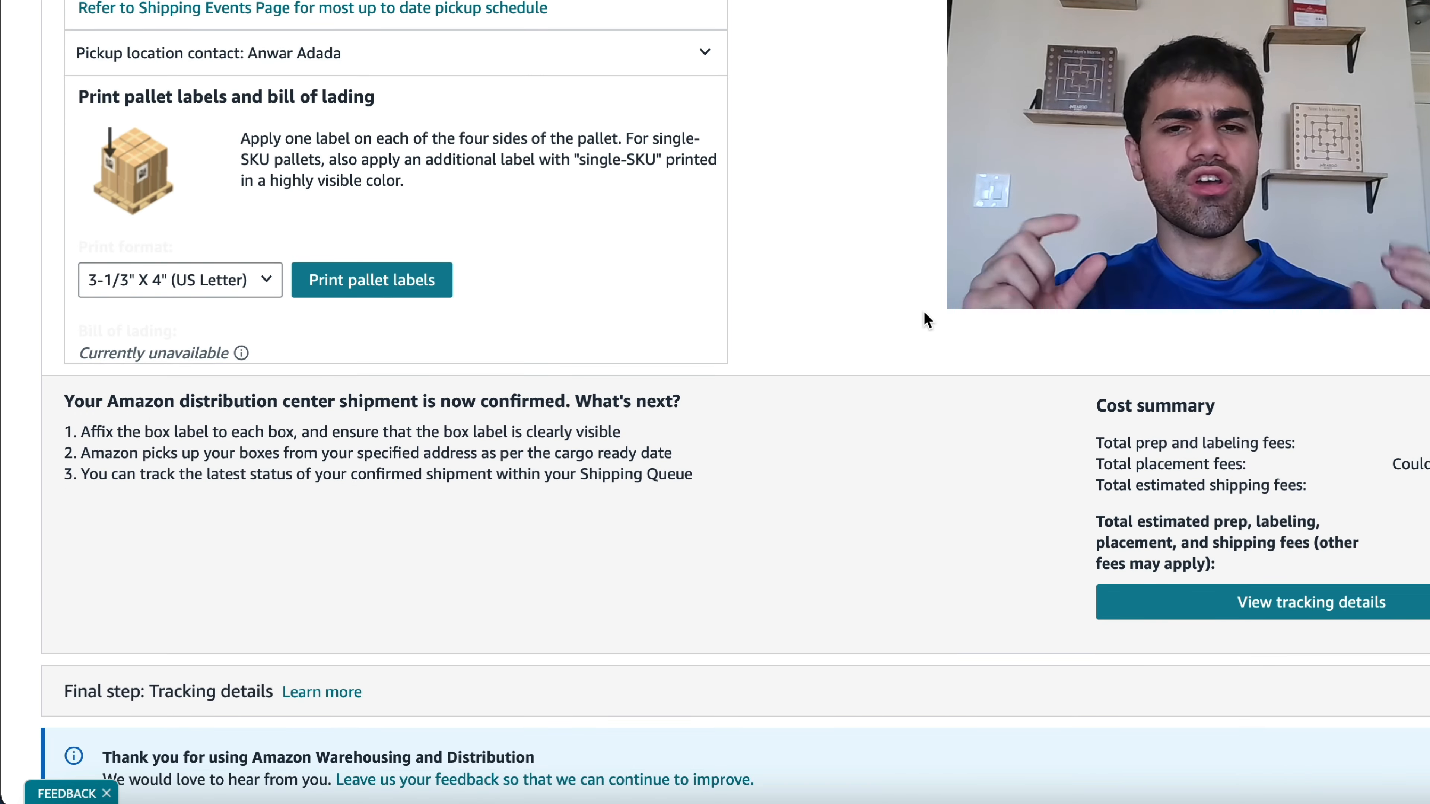
{"action": "scroll", "coordinate": [925, 319], "scroll_direction": "up", "scroll_amount": 4}
{"action": "scroll", "coordinate": [925, 319], "scroll_direction": "down", "scroll_amount": 2}
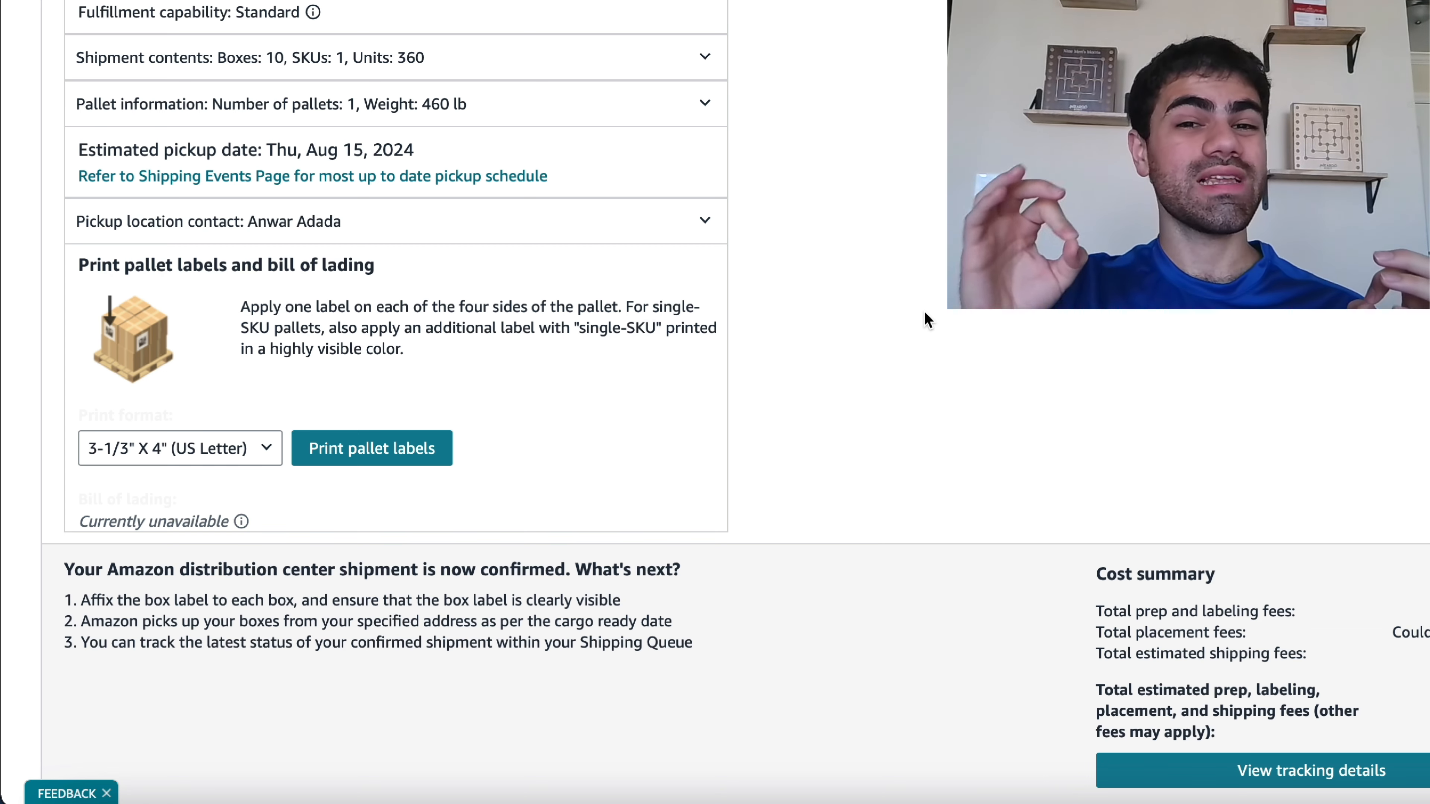
{"action": "scroll", "coordinate": [928, 320], "scroll_direction": "down", "scroll_amount": 3}
{"action": "scroll", "coordinate": [927, 320], "scroll_direction": "up", "scroll_amount": 5}
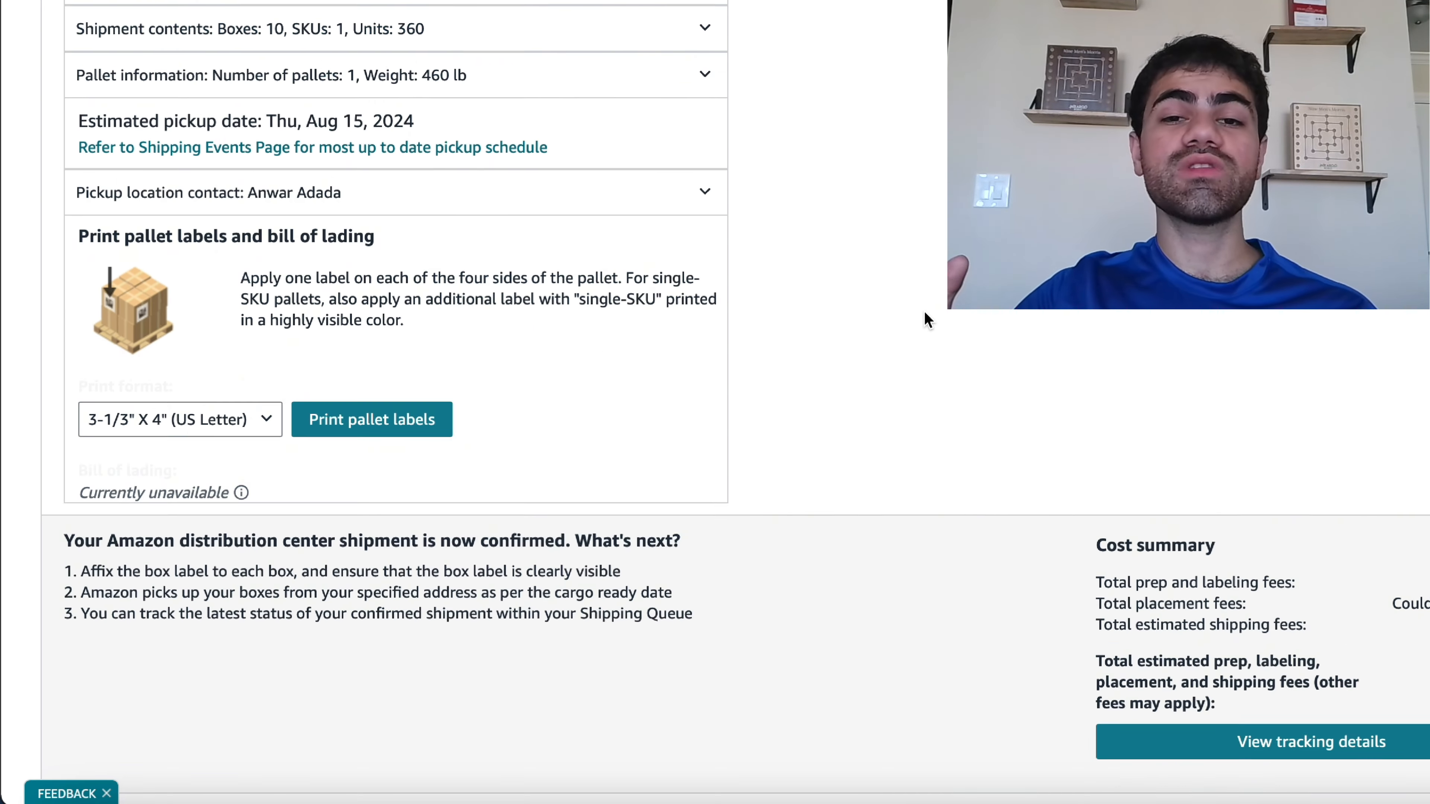
{"action": "scroll", "coordinate": [928, 319], "scroll_direction": "down", "scroll_amount": 1}
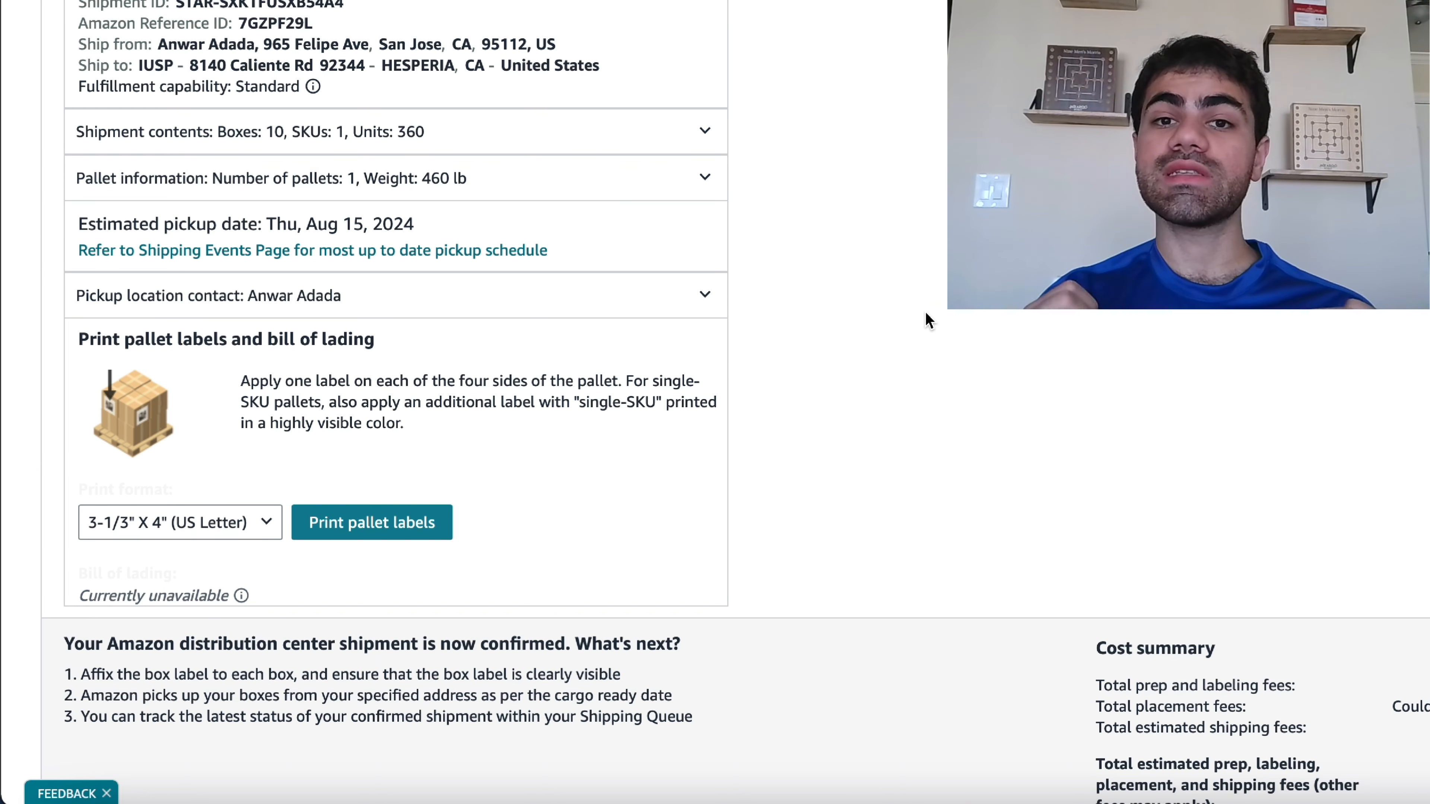
{"action": "scroll", "coordinate": [939, 325], "scroll_direction": "down", "scroll_amount": 1}
{"action": "scroll", "coordinate": [940, 319], "scroll_direction": "down", "scroll_amount": 4}
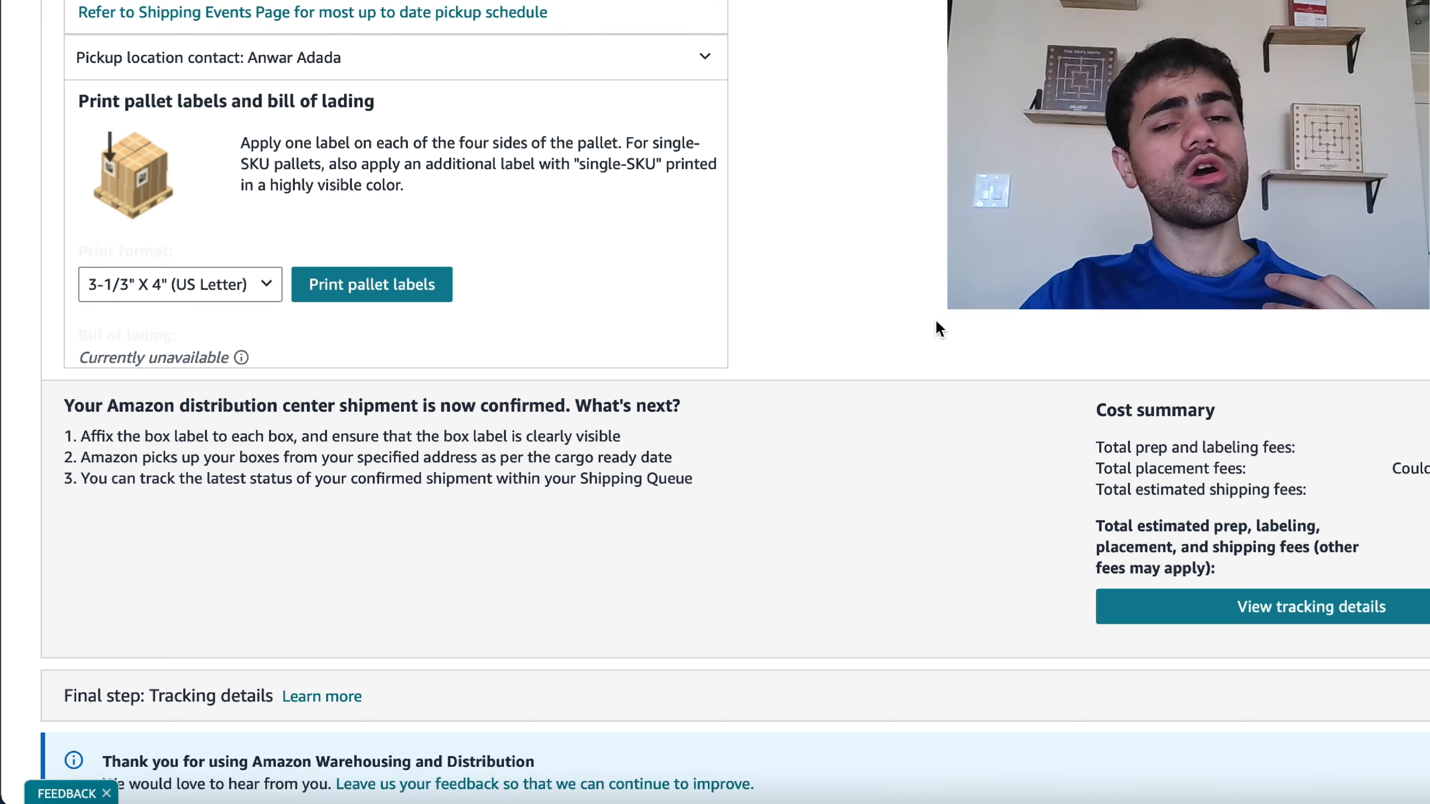
{"action": "scroll", "coordinate": [936, 320], "scroll_direction": "down", "scroll_amount": 1}
{"action": "left_click", "coordinate": [1319, 610]}
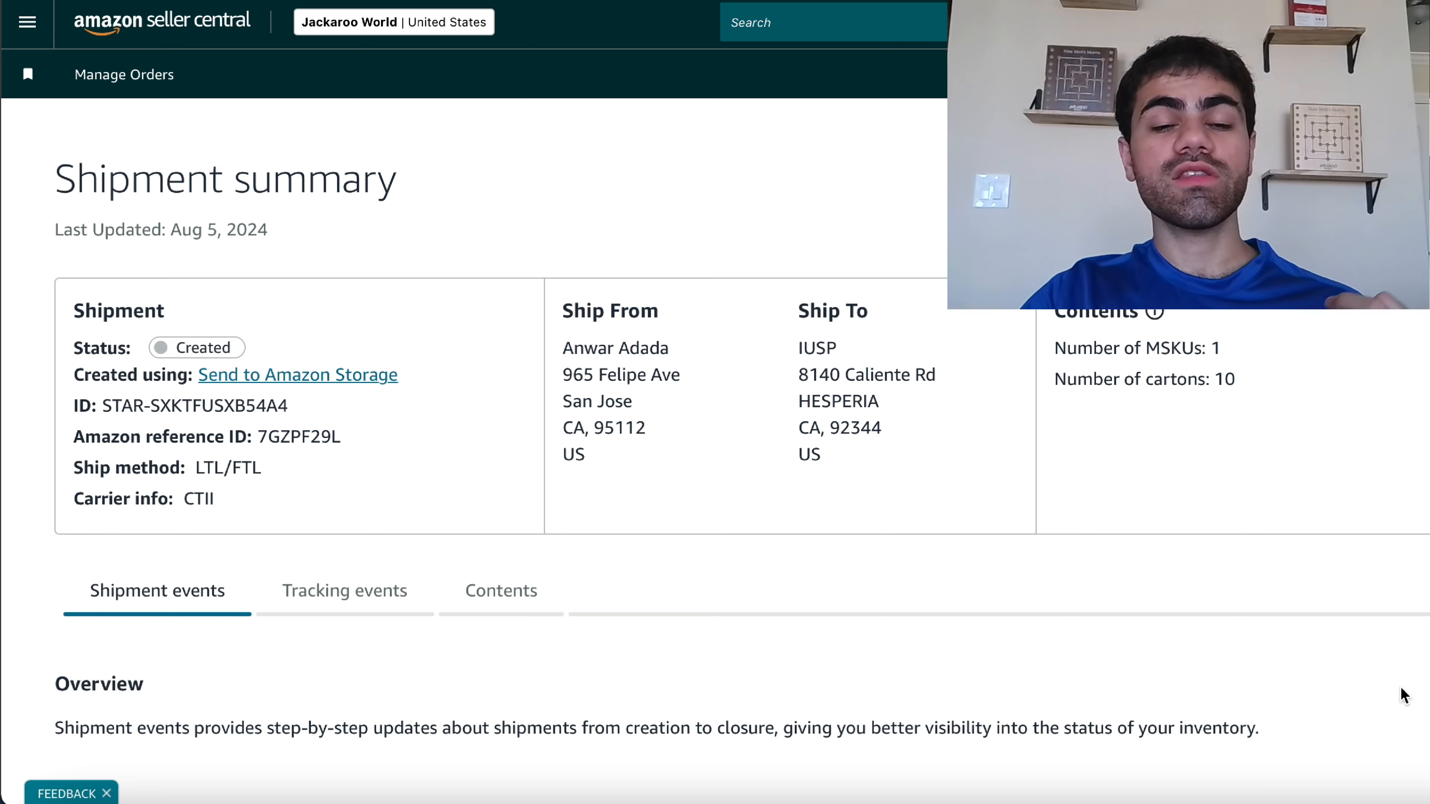
- Read through the shipment summary's event timeline from shipment creation to shipment closed
{"action": "scroll", "coordinate": [1404, 696], "scroll_direction": "down", "scroll_amount": 3}
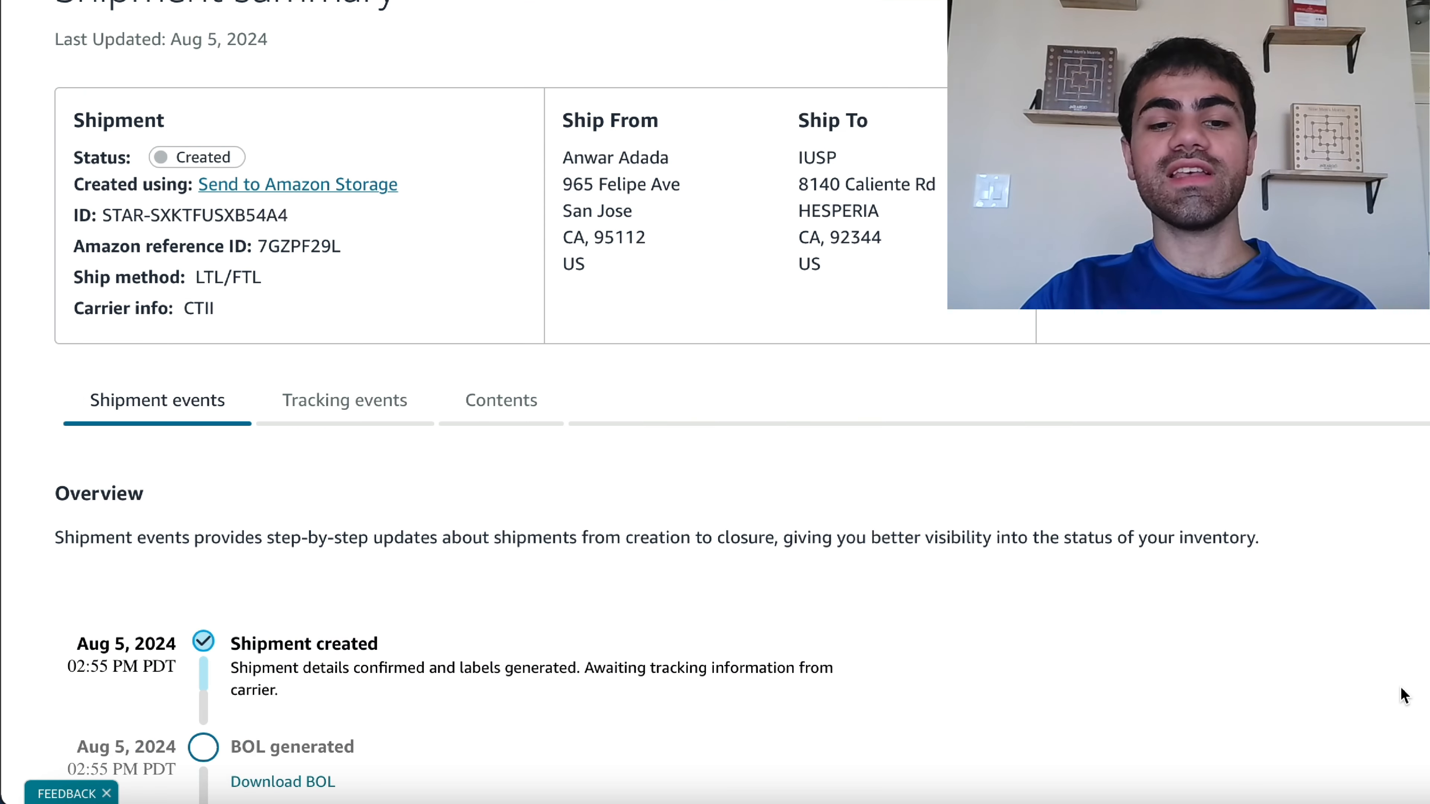
{"action": "scroll", "coordinate": [1405, 696], "scroll_direction": "down", "scroll_amount": 4}
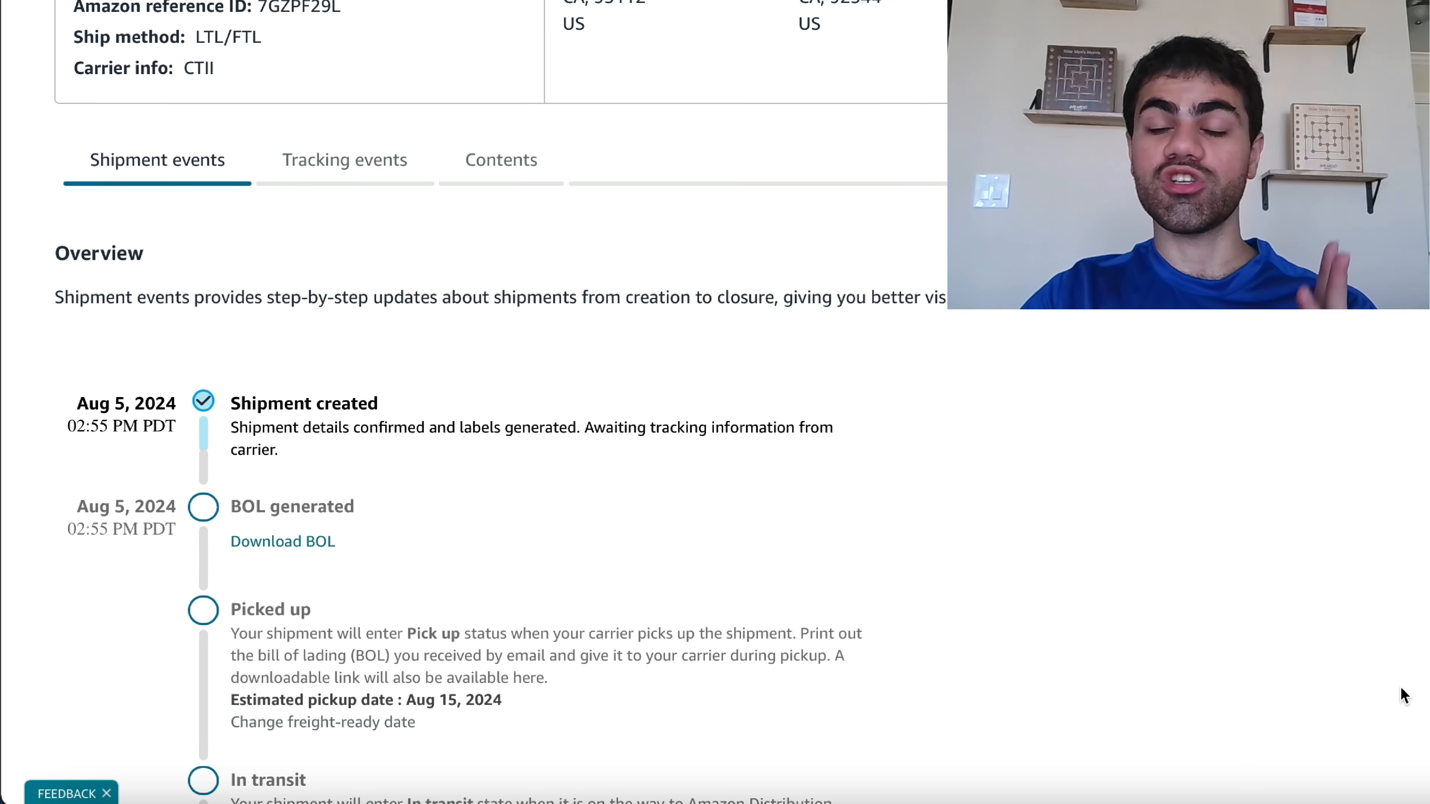
{"action": "scroll", "coordinate": [486, 572], "scroll_direction": "up", "scroll_amount": 1}
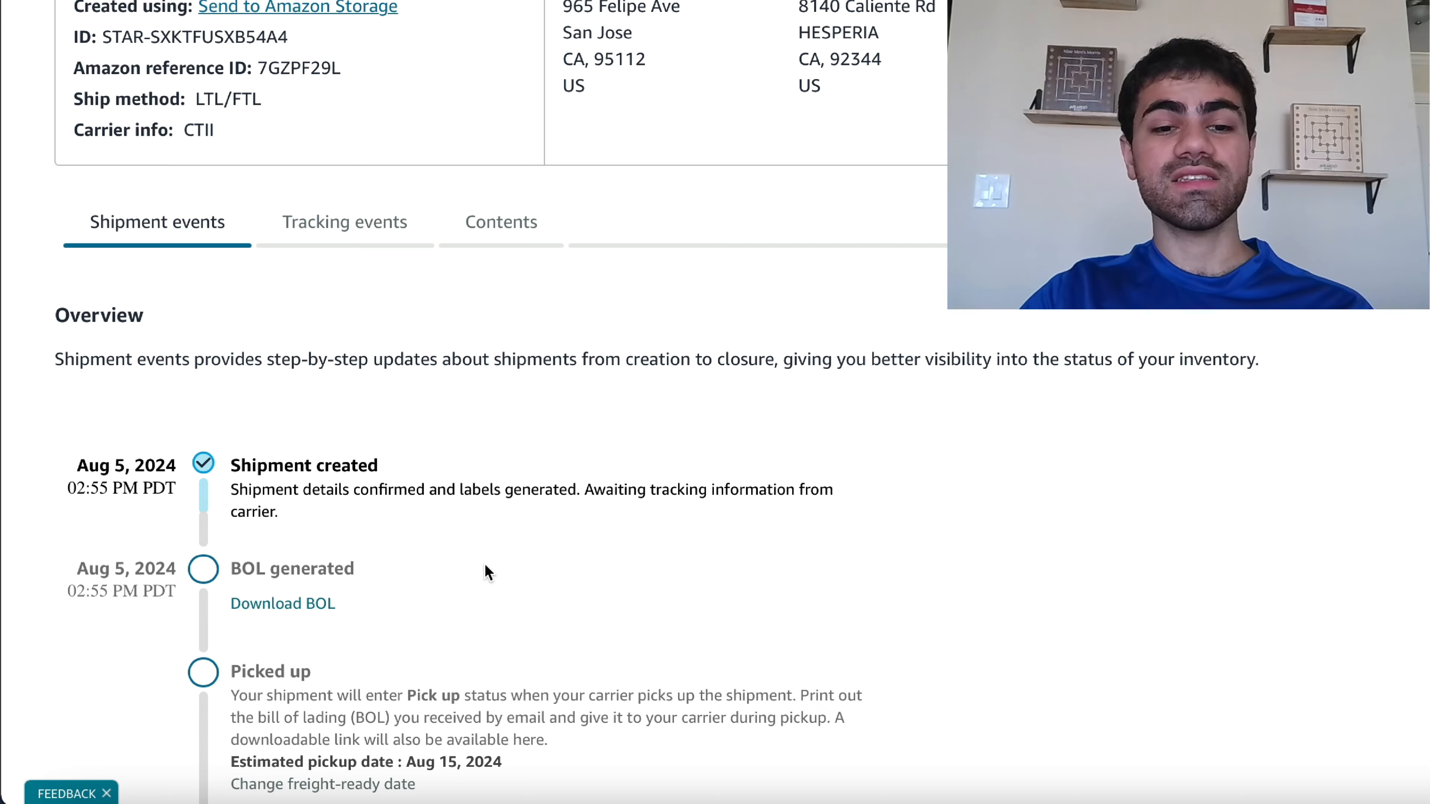
{"action": "scroll", "coordinate": [485, 564], "scroll_direction": "down", "scroll_amount": 4}
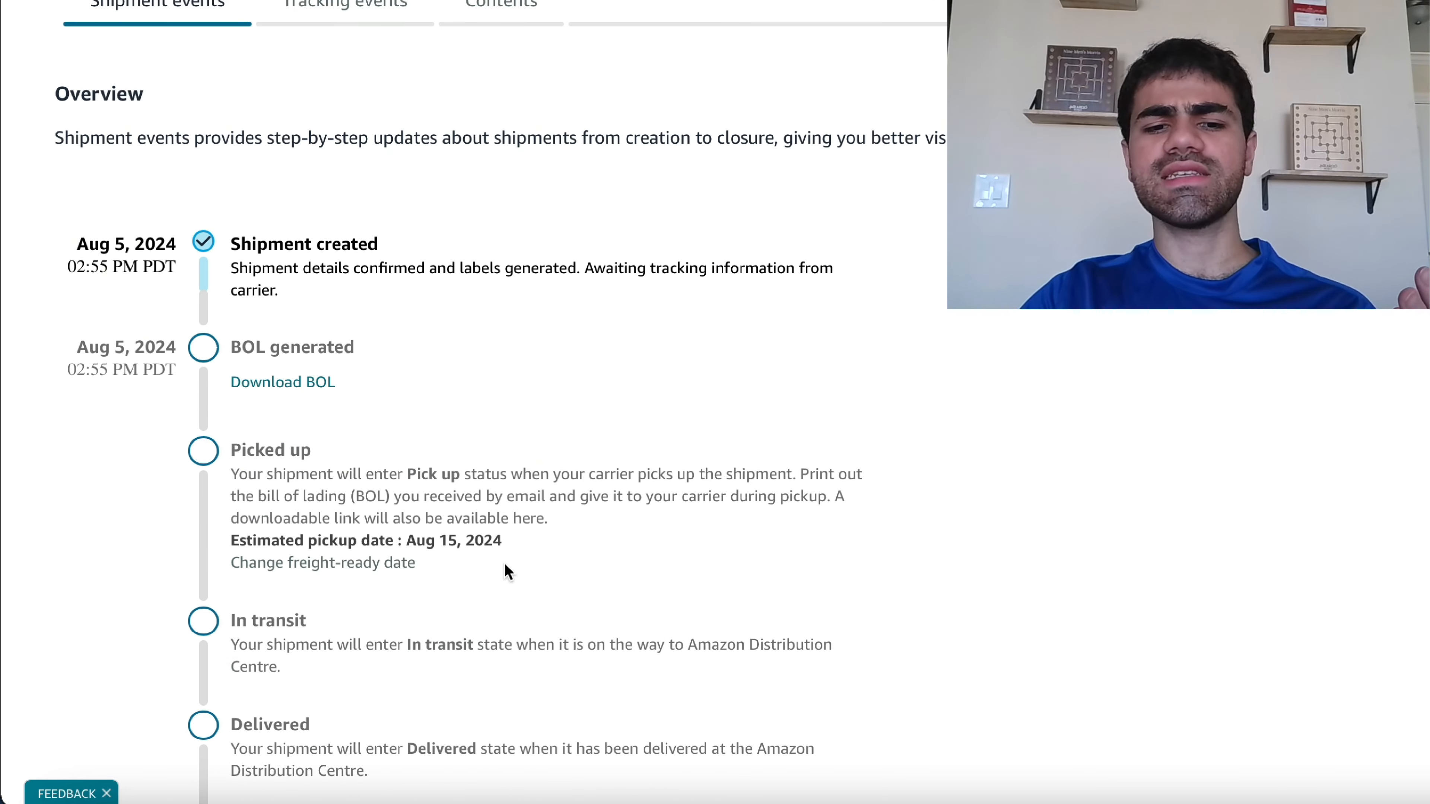
{"action": "scroll", "coordinate": [509, 570], "scroll_direction": "down", "scroll_amount": 1}
{"action": "scroll", "coordinate": [508, 571], "scroll_direction": "down", "scroll_amount": 4}
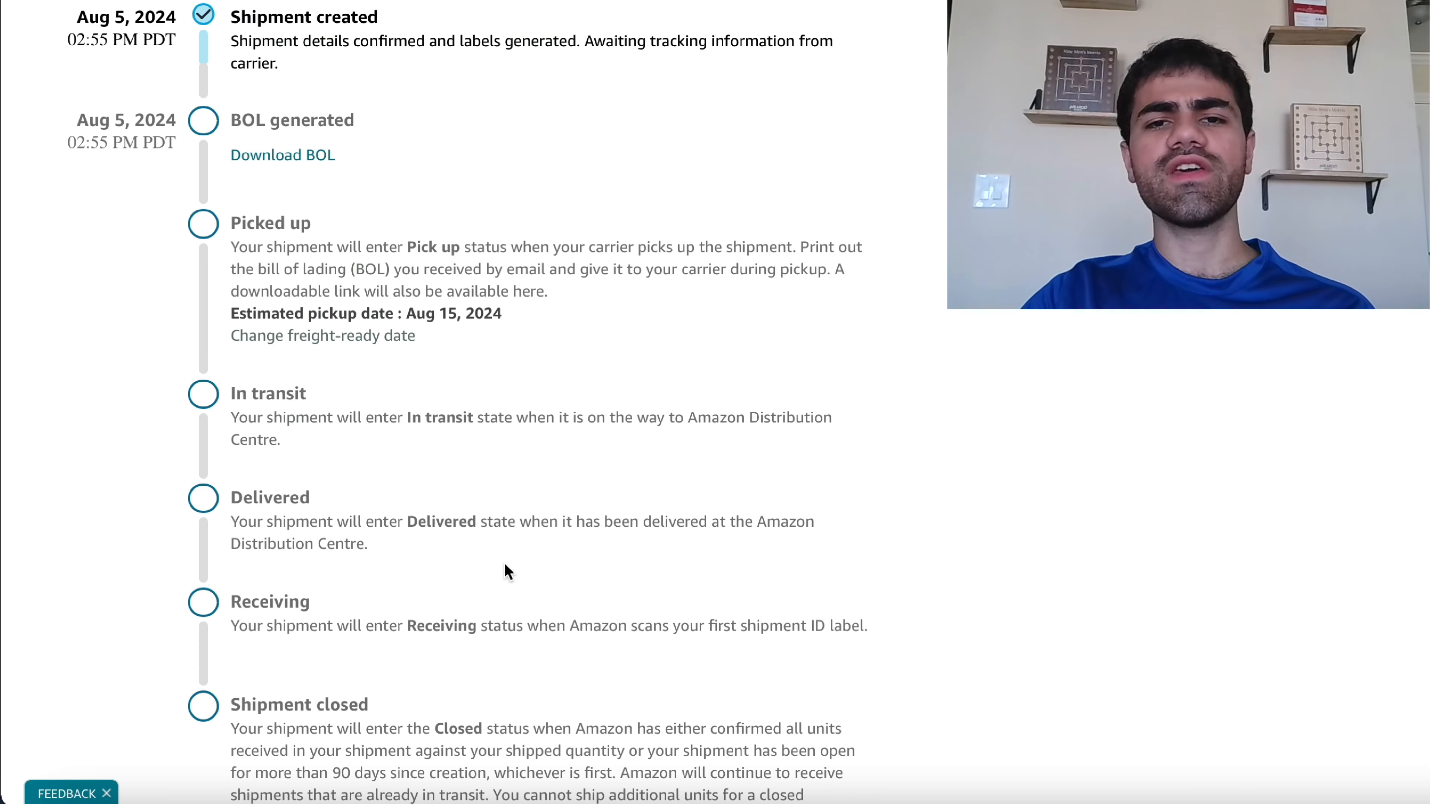
{"action": "scroll", "coordinate": [508, 570], "scroll_direction": "down", "scroll_amount": 1}
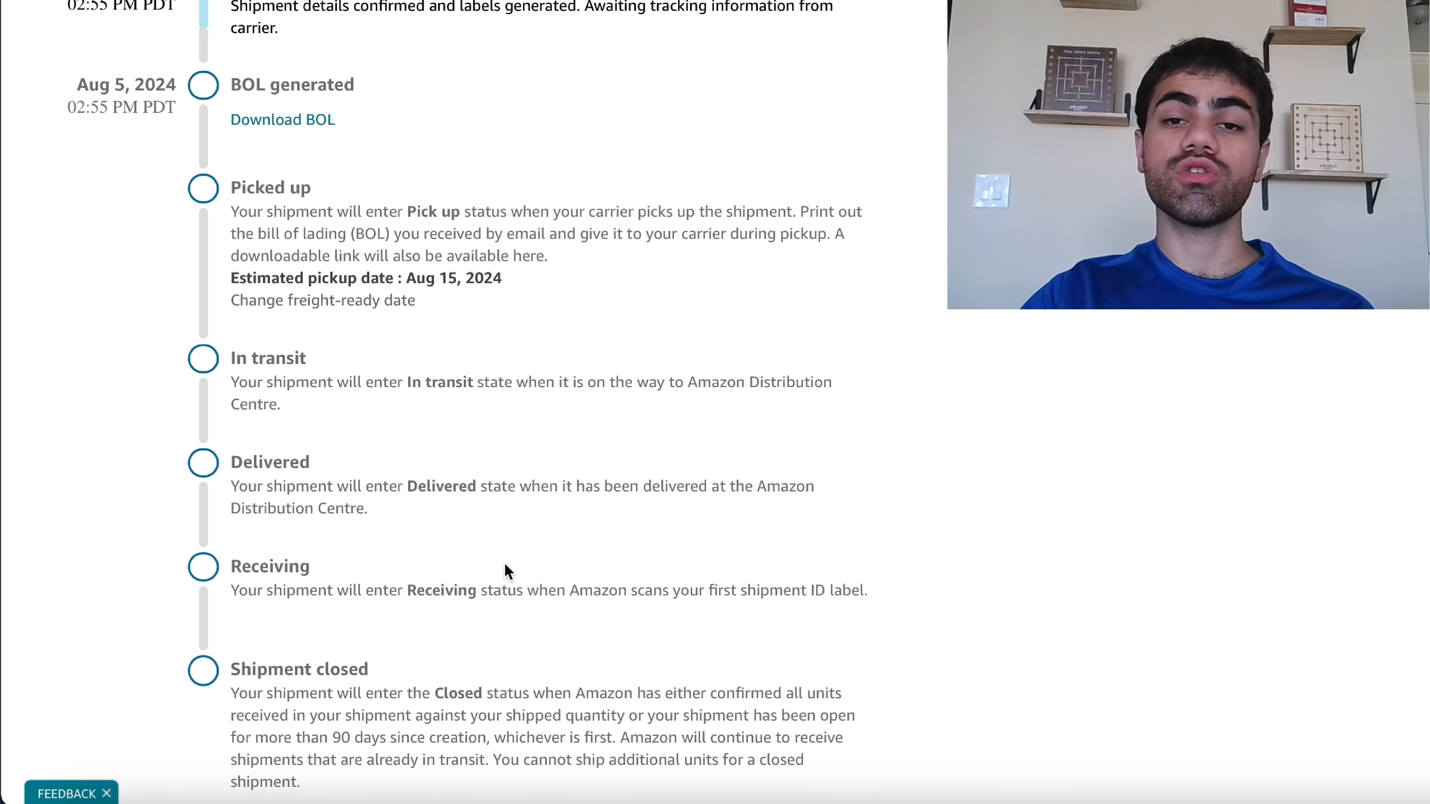